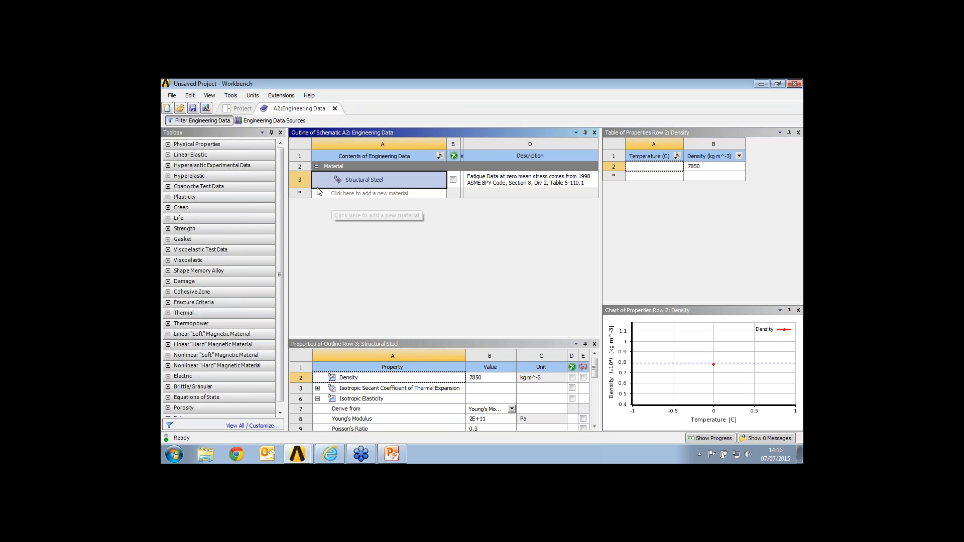
Add a new material named ABS to the engineering data
click(323, 194)
text(ABS)
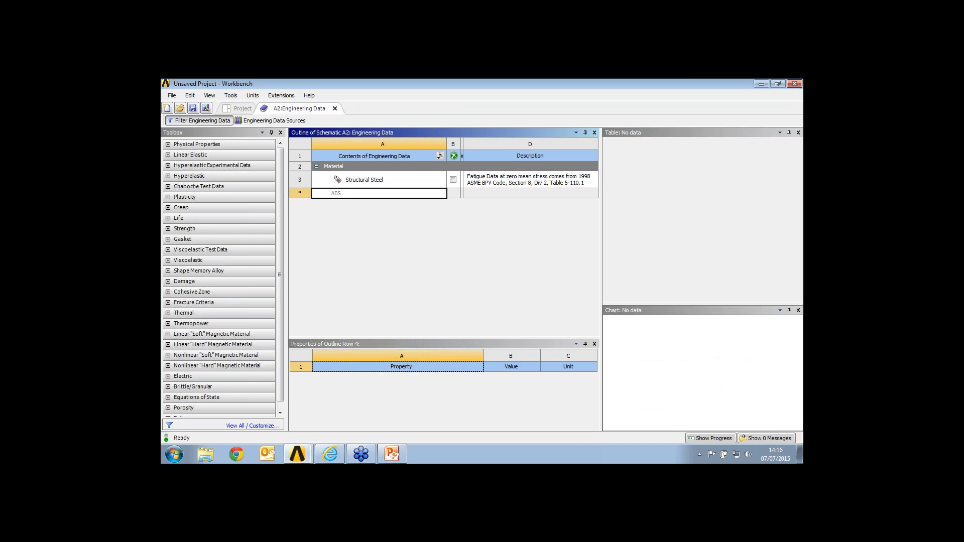
key(Return)
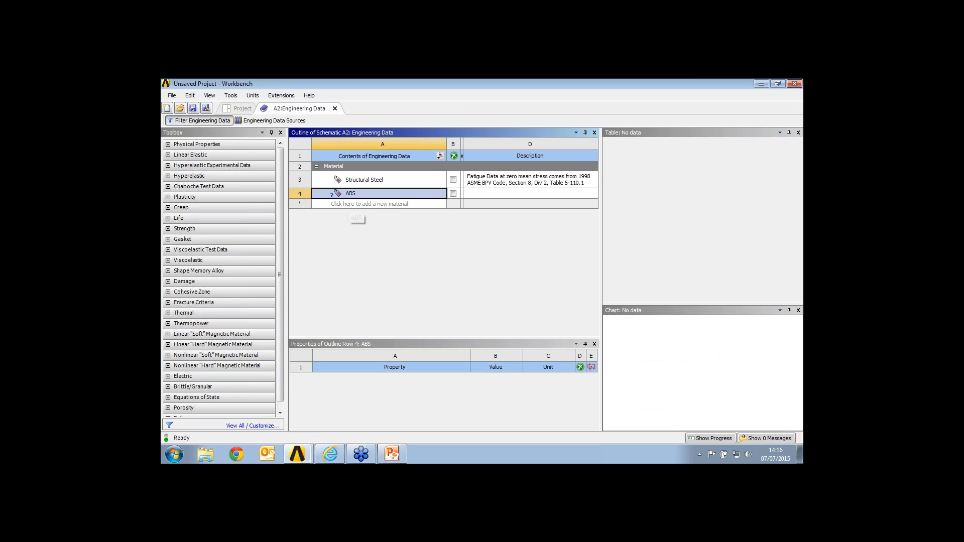
Add the Density and Isotropic Elasticity properties to the ABS material
click(168, 145)
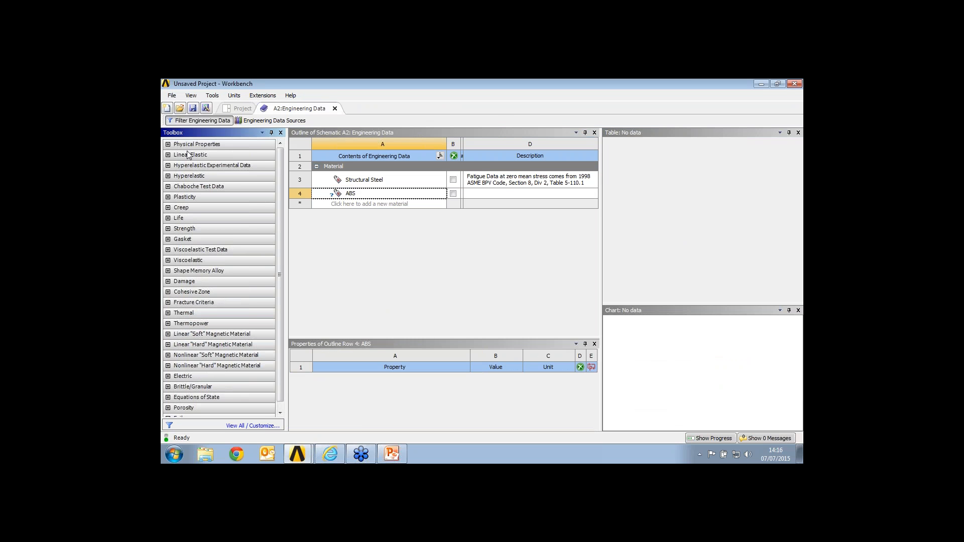
double_click(187, 155)
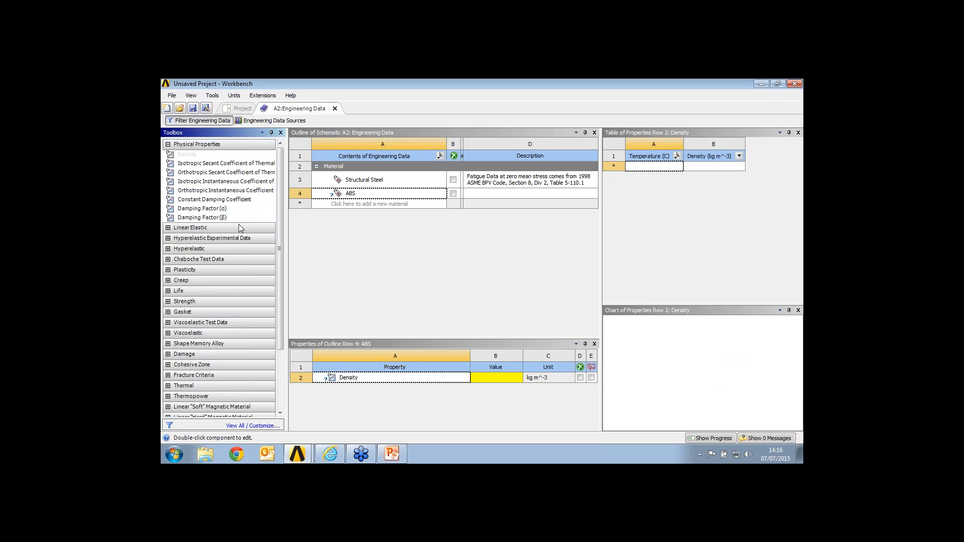
click(171, 227)
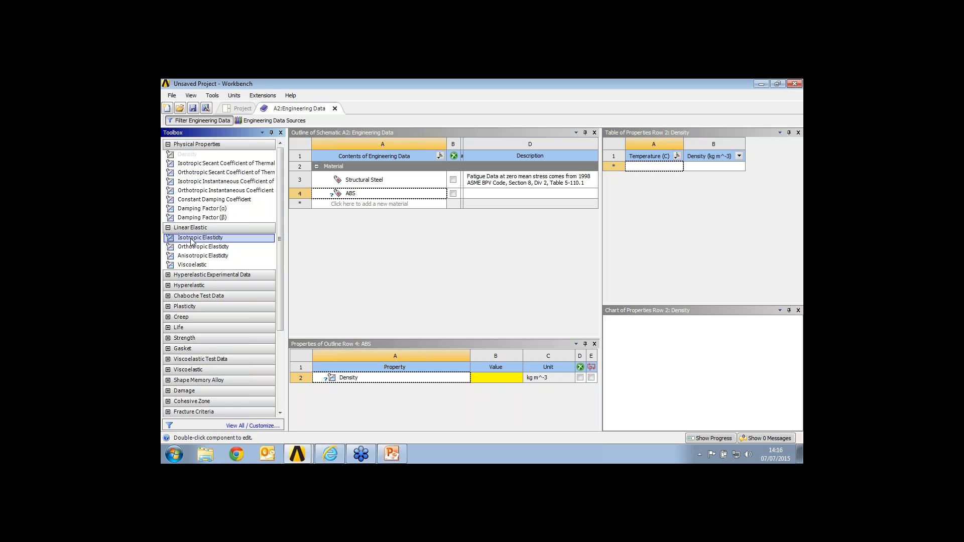
double_click(191, 240)
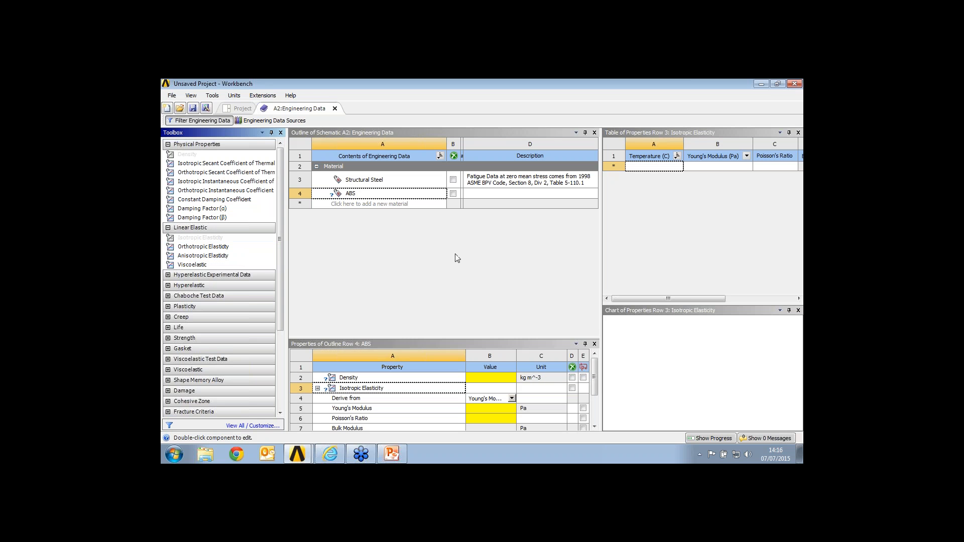
Set the density of ABS to 1183 kg m^-3
click(489, 377)
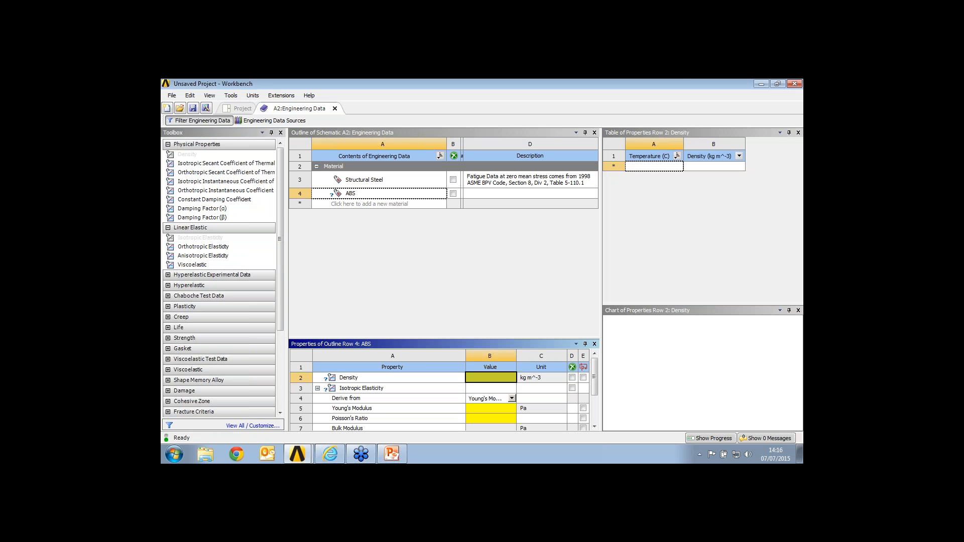
text(1183)
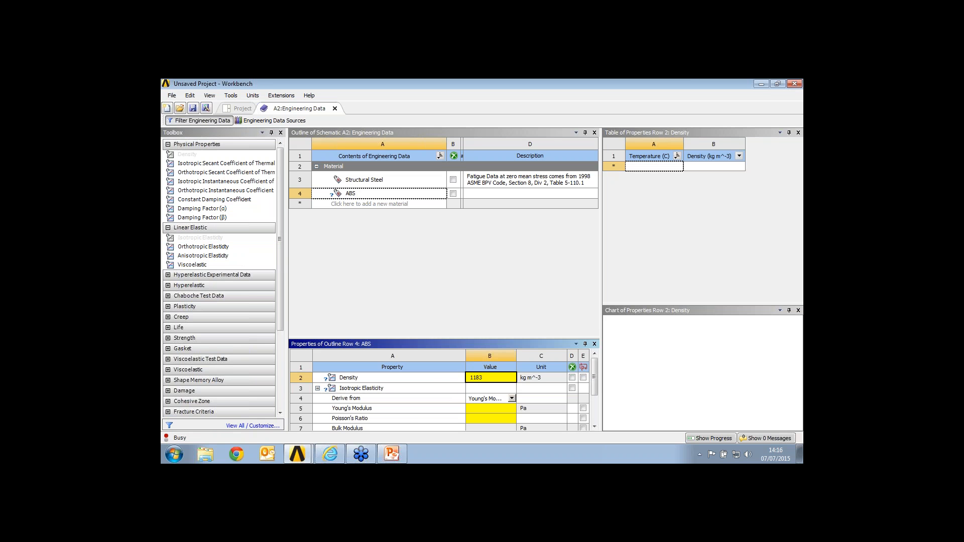
key(Return)
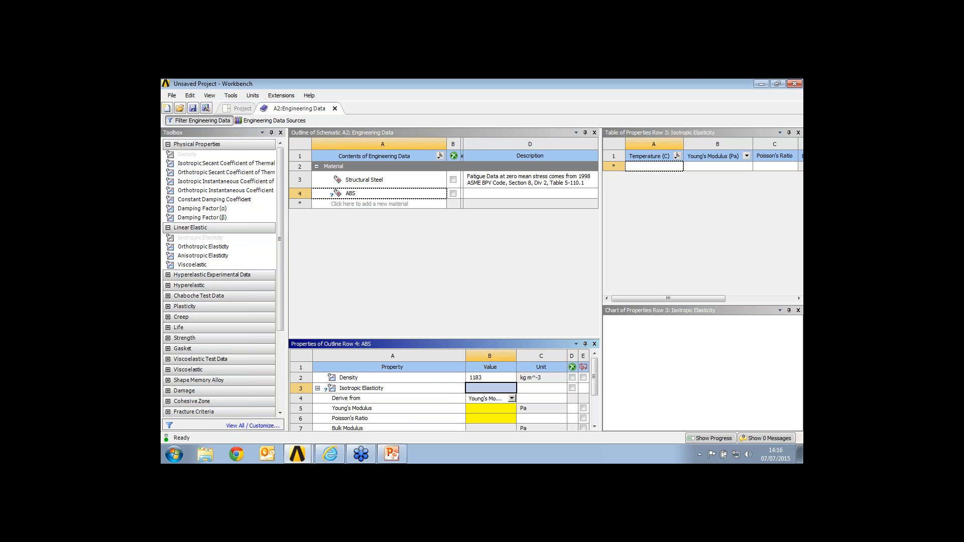
Give ABS a Young's modulus of 2.78e9 Pa and a Poisson's ratio of 0.4, and close the engineering data
click(495, 407)
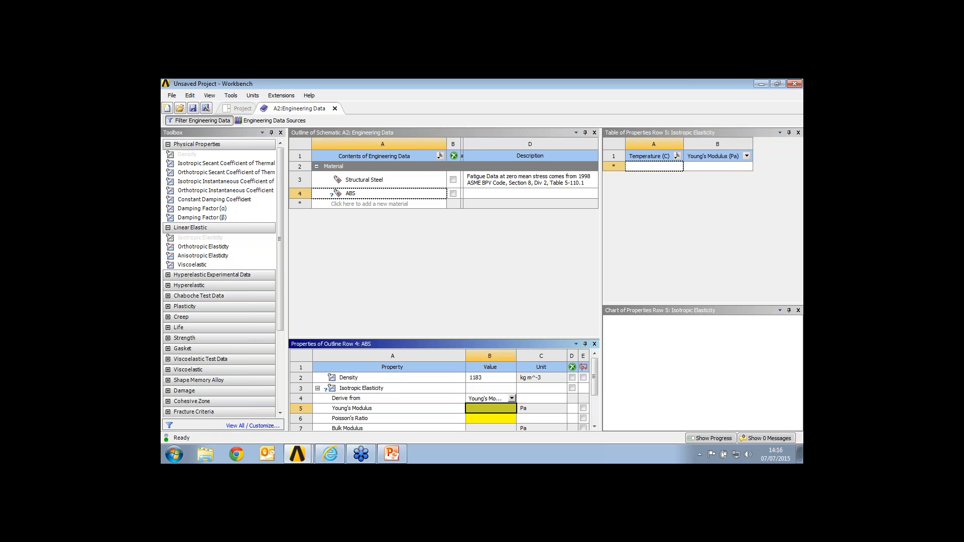
text(2.78e9)
key(Return)
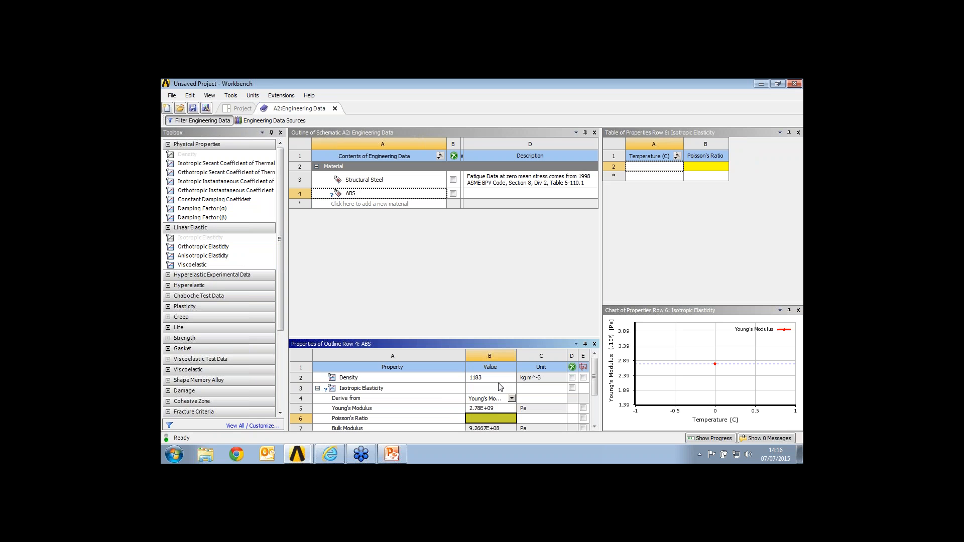
text(0.4)
key(Return)
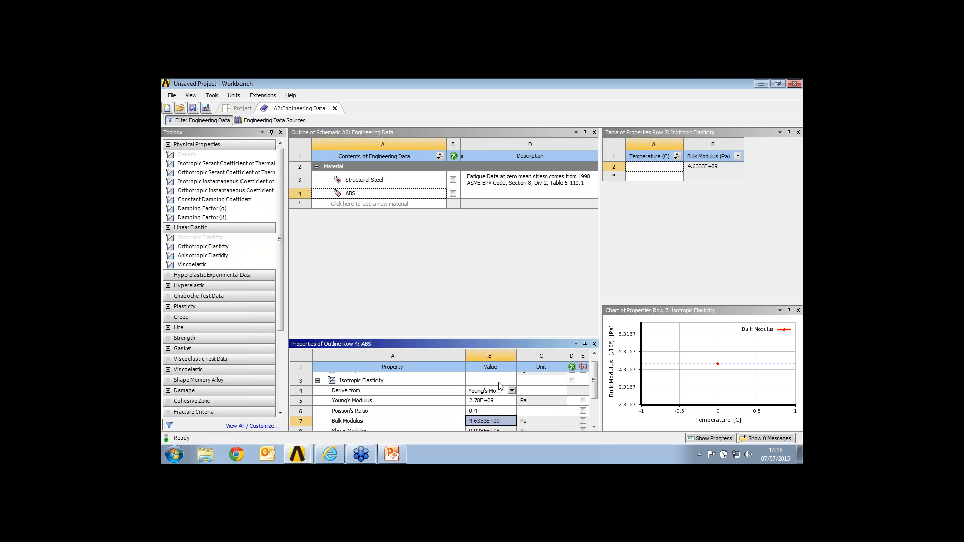
click(334, 109)
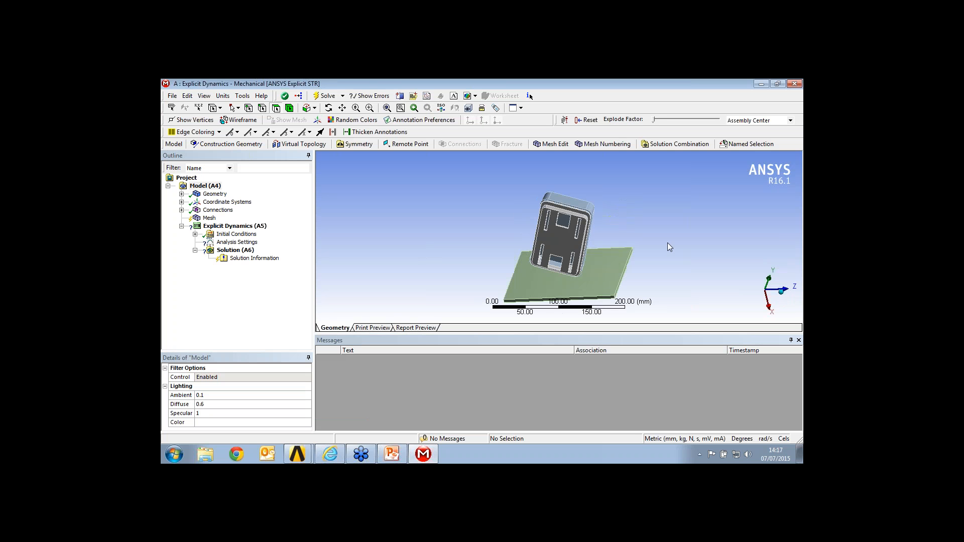
Inspect the assembly from several angles and identify which bodies are Part 1, Part 2 and Part 3
middle_drag(669, 247, 758, 260)
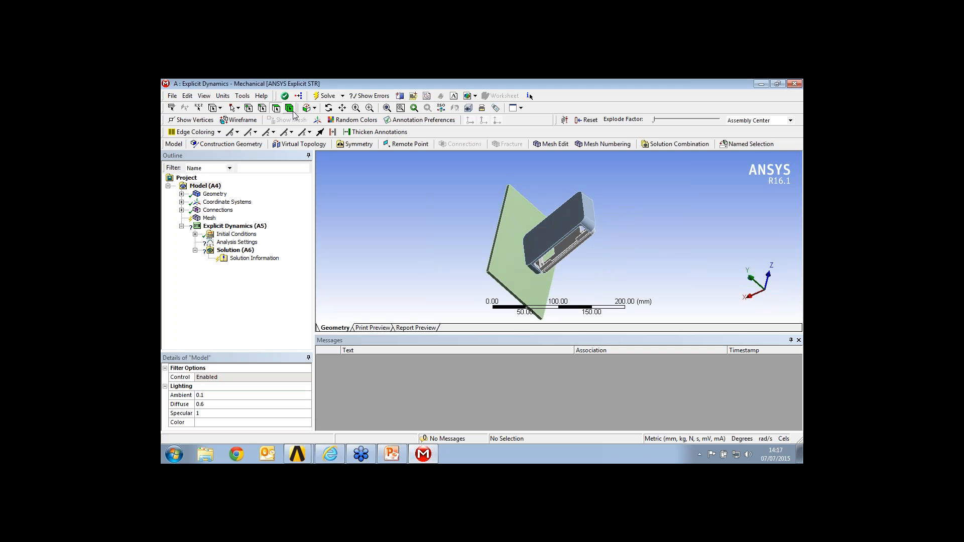
middle_drag(568, 263, 617, 242)
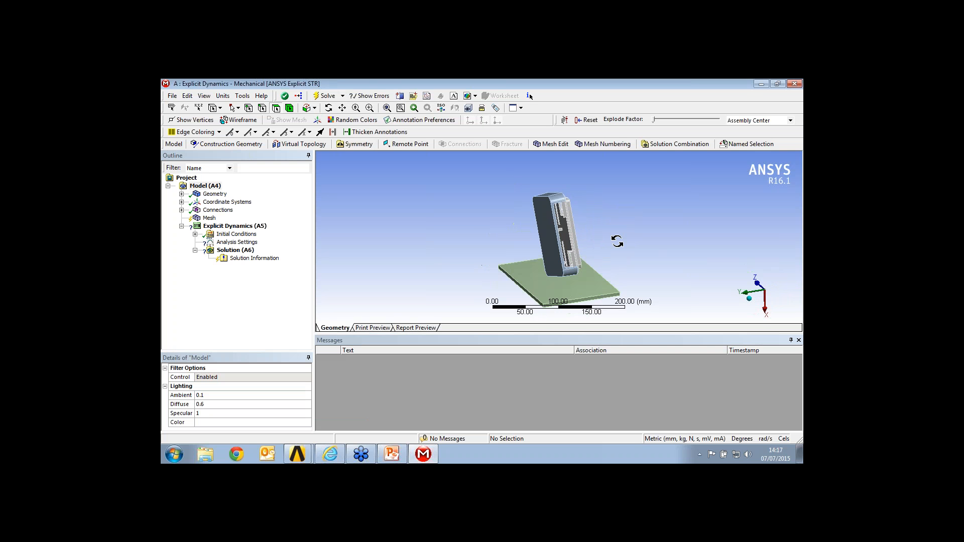
click(181, 194)
click(224, 201)
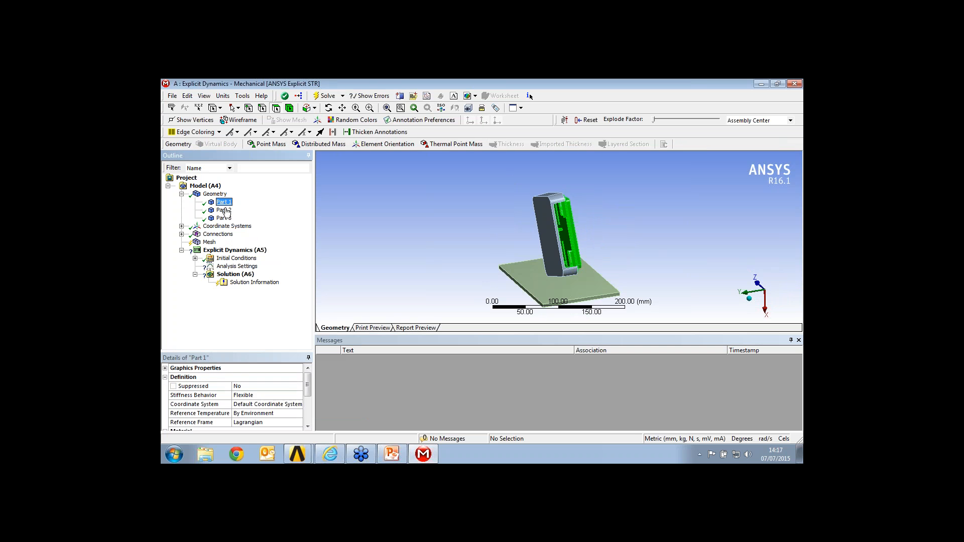
ctrl+click(224, 210)
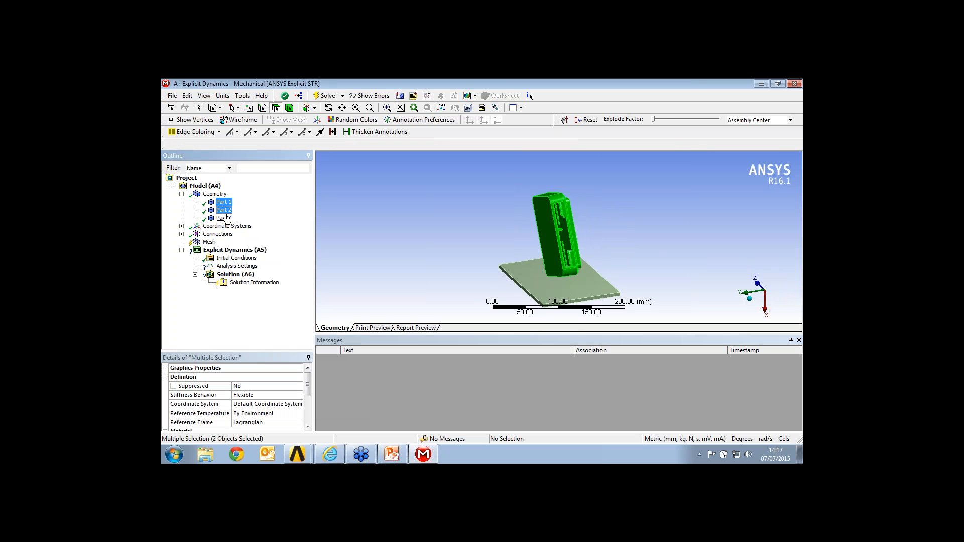
click(224, 218)
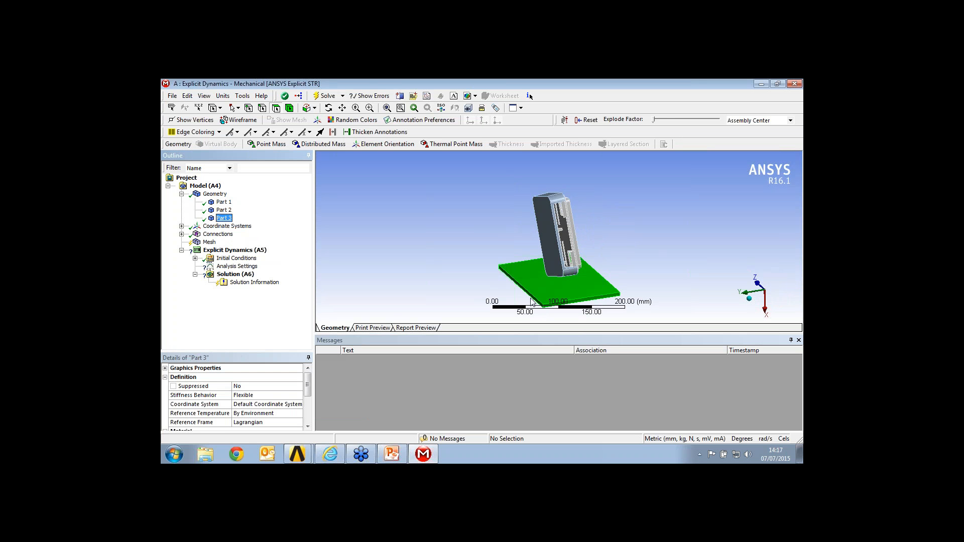
middle_drag(534, 301, 543, 285)
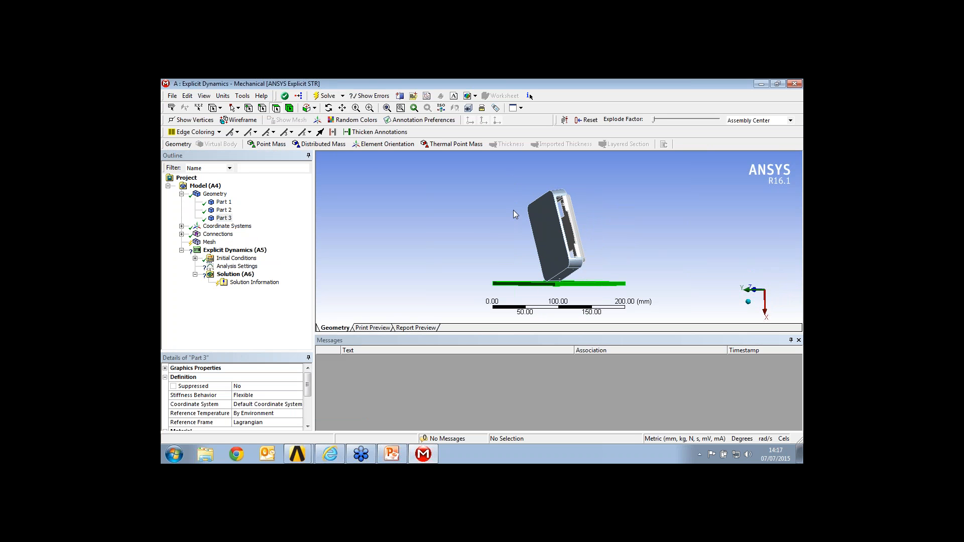
Show the details of the Geometry branch and enlarge both the details pane and the graphics area
click(213, 195)
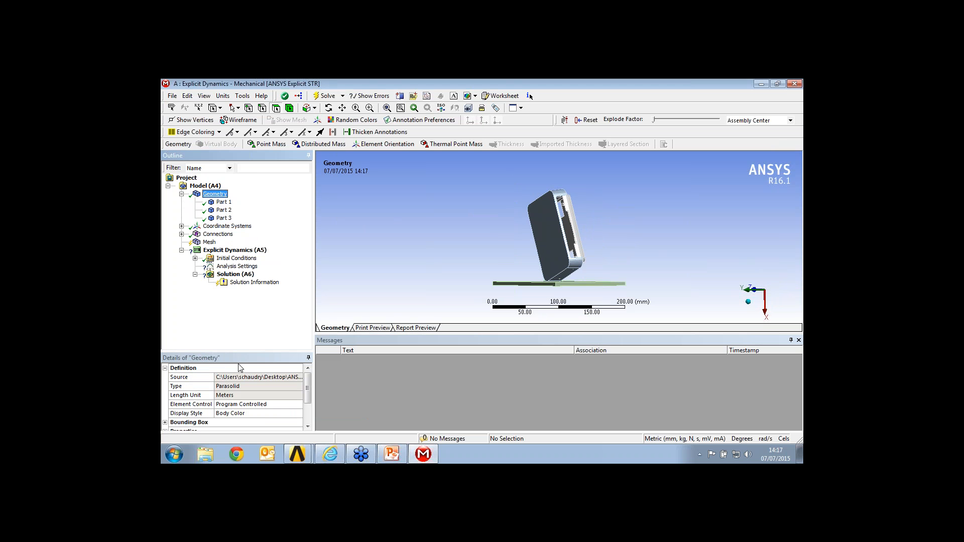
drag(240, 352, 239, 307)
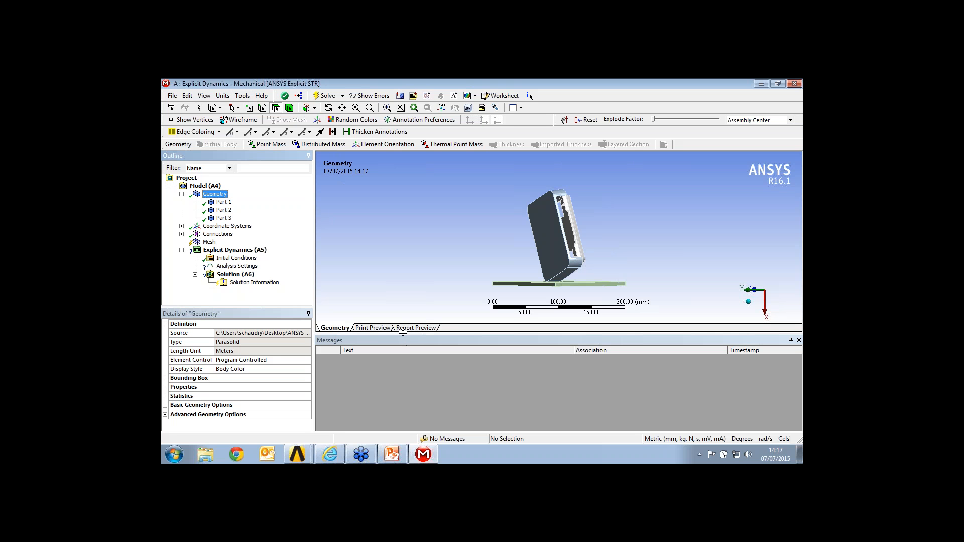
drag(403, 336, 406, 391)
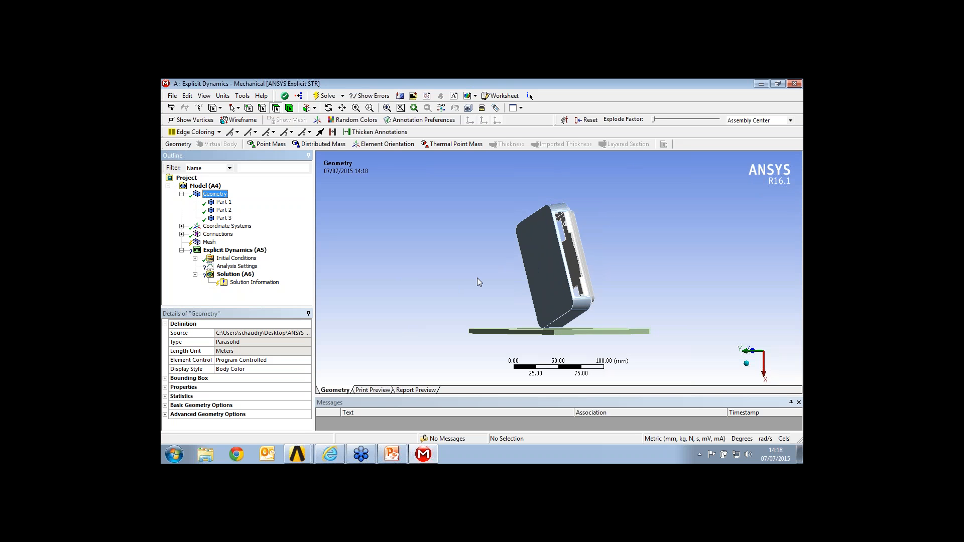
Assign the ABS material to Part 1 and Part 2 together
middle_drag(478, 279, 460, 293)
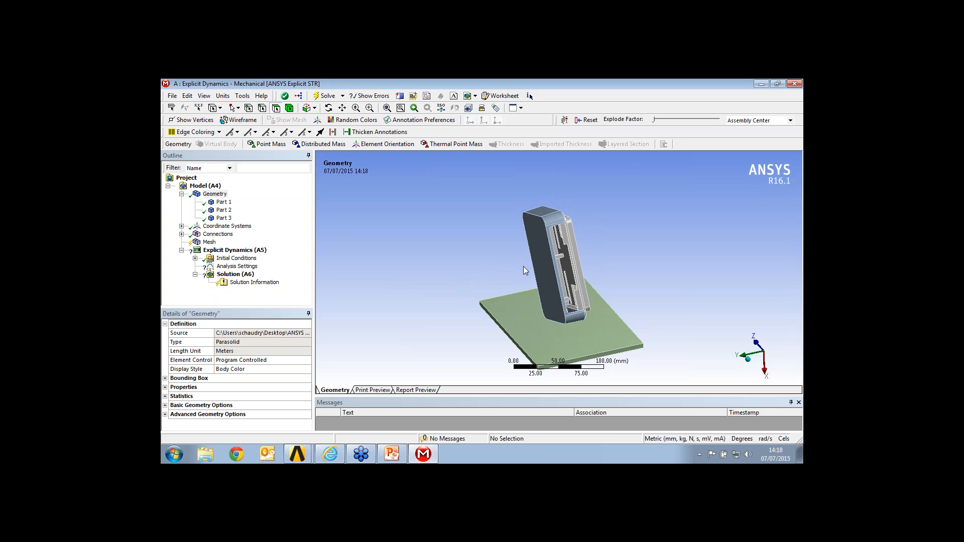
mouse_move(523, 266)
middle_down()
mouse_move(521, 253)
mouse_move(507, 259)
middle_up()
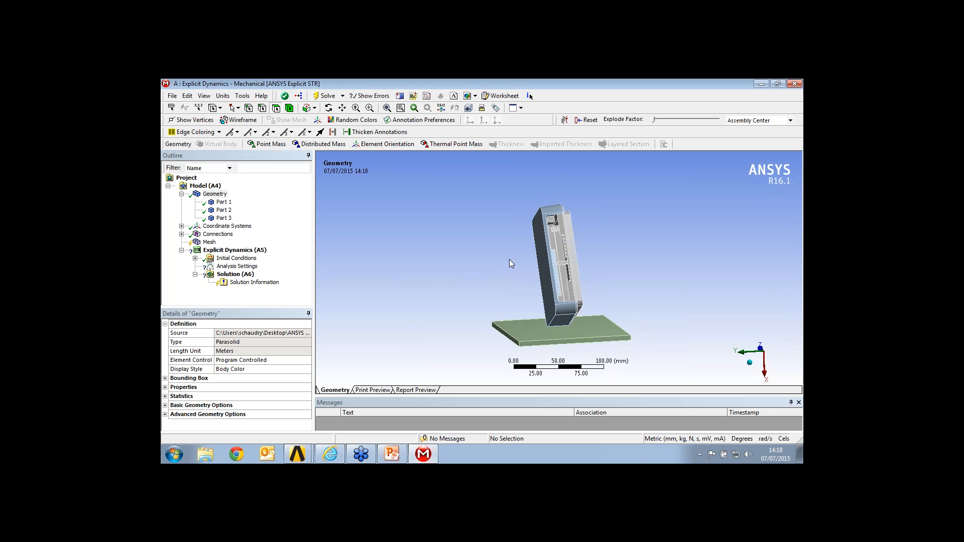
mouse_move(515, 260)
middle_down()
mouse_move(522, 263)
mouse_move(512, 251)
middle_up()
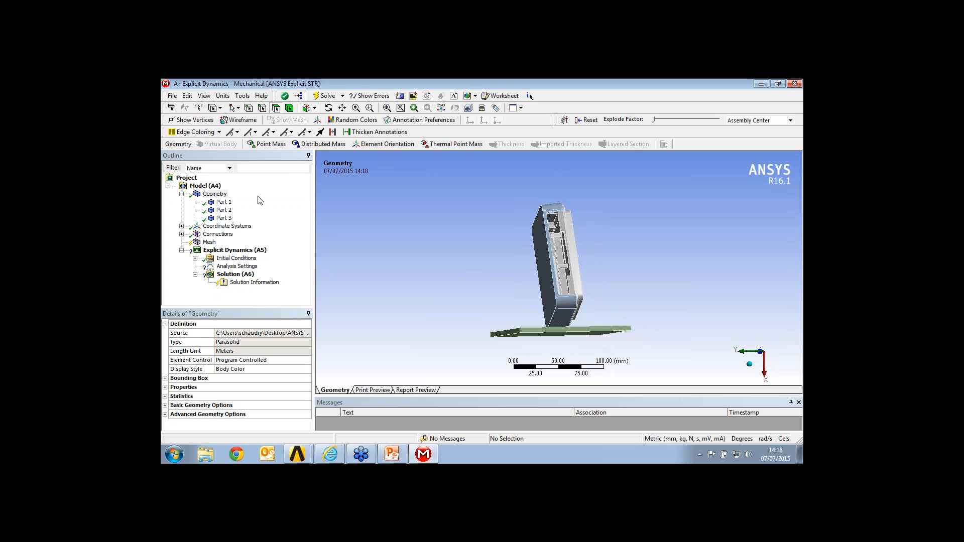
click(224, 202)
ctrl+click(224, 210)
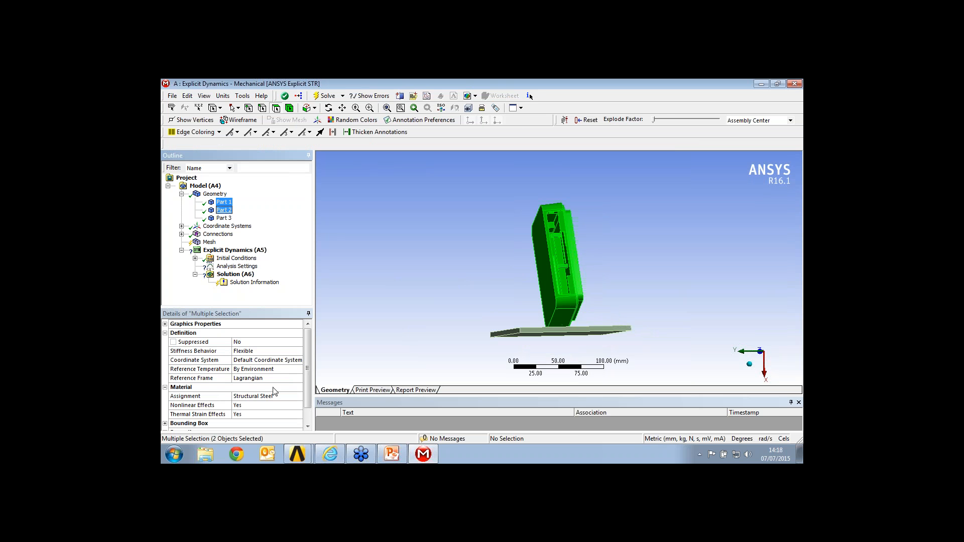
click(276, 396)
click(298, 396)
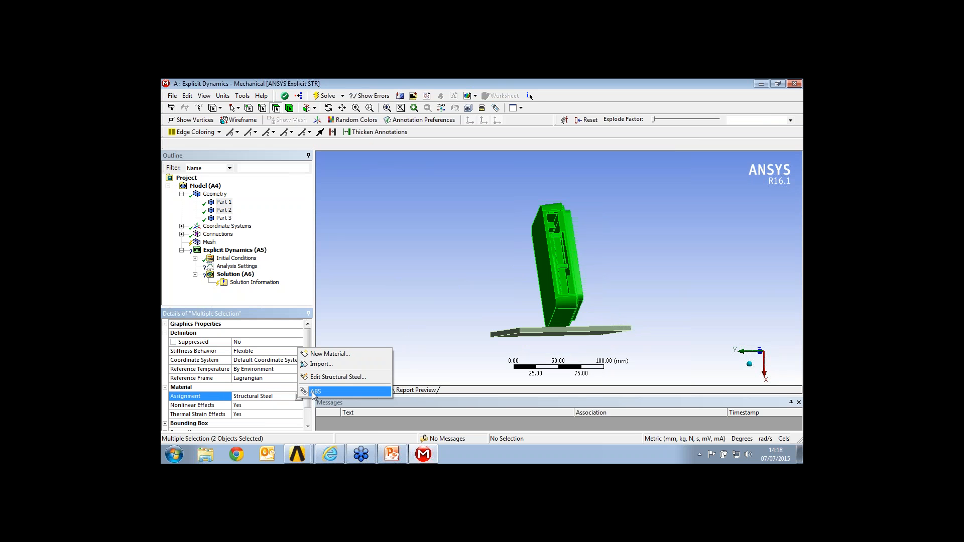
click(315, 391)
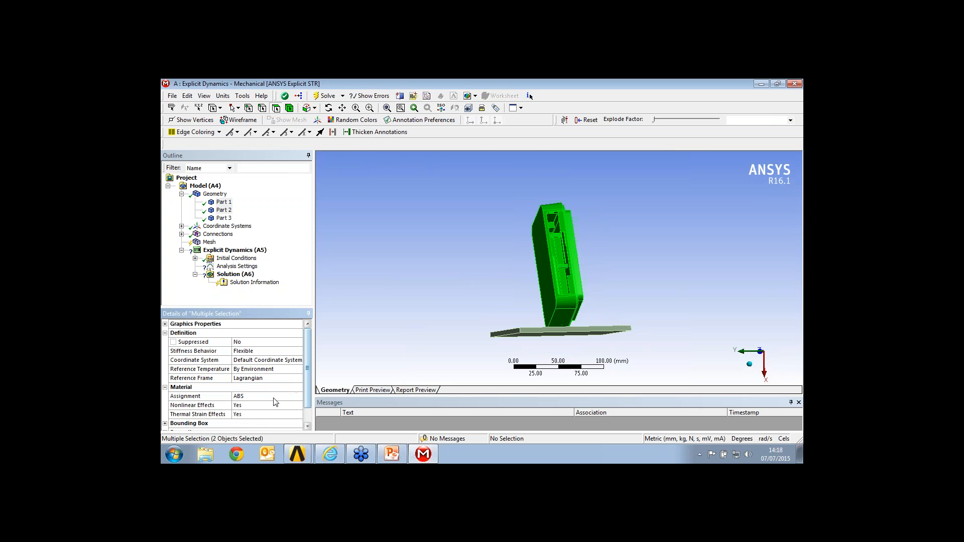
Set the stiffness behavior of Part 3, the flat plate, to Rigid
click(224, 218)
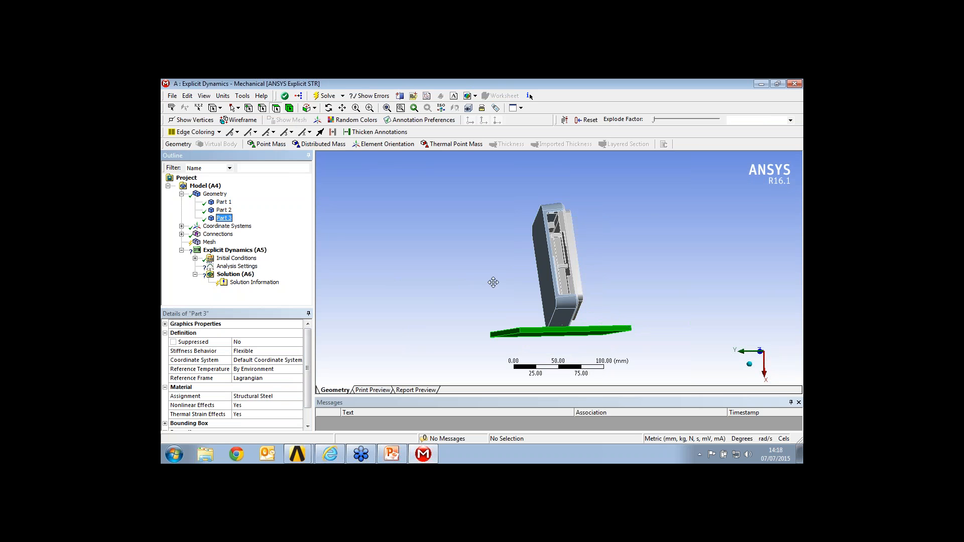
middle_drag(493, 281, 522, 309)
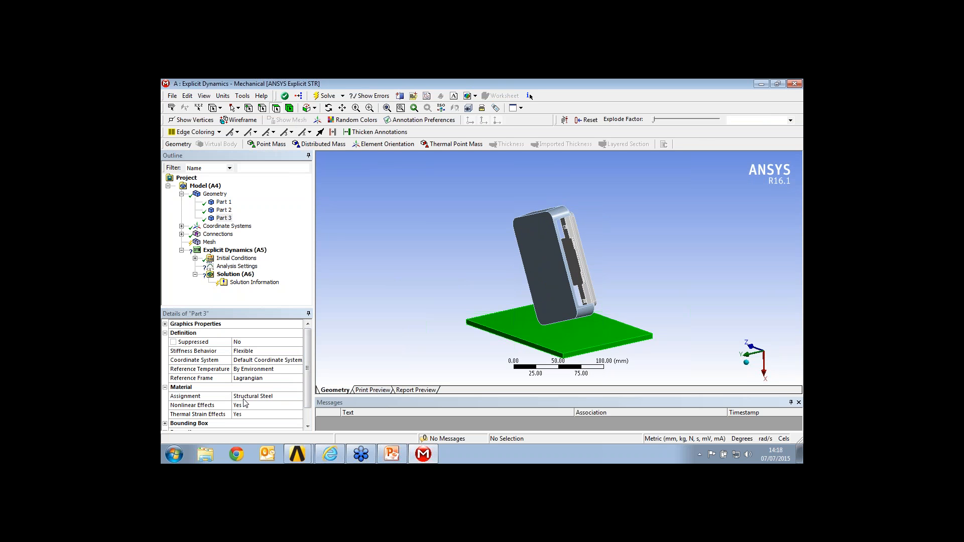
click(246, 354)
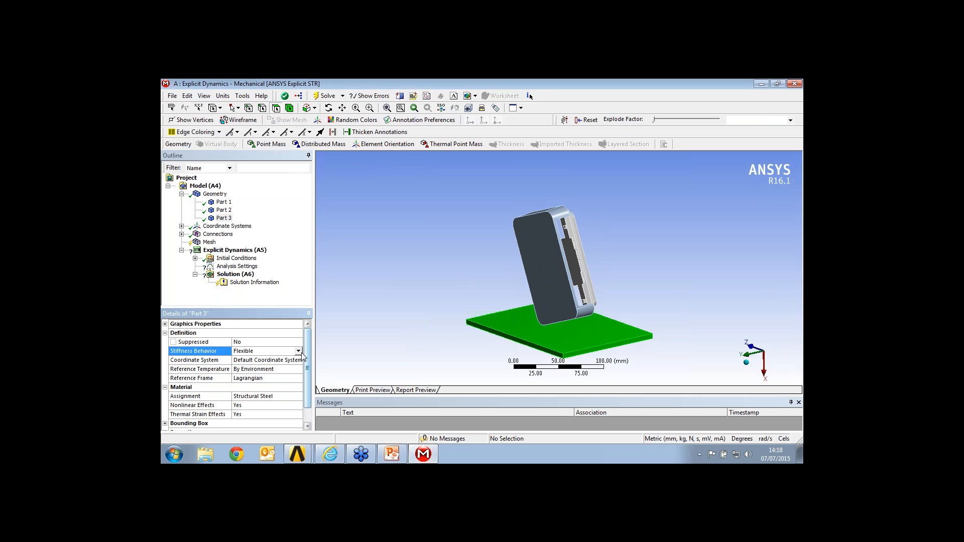
click(299, 352)
click(243, 365)
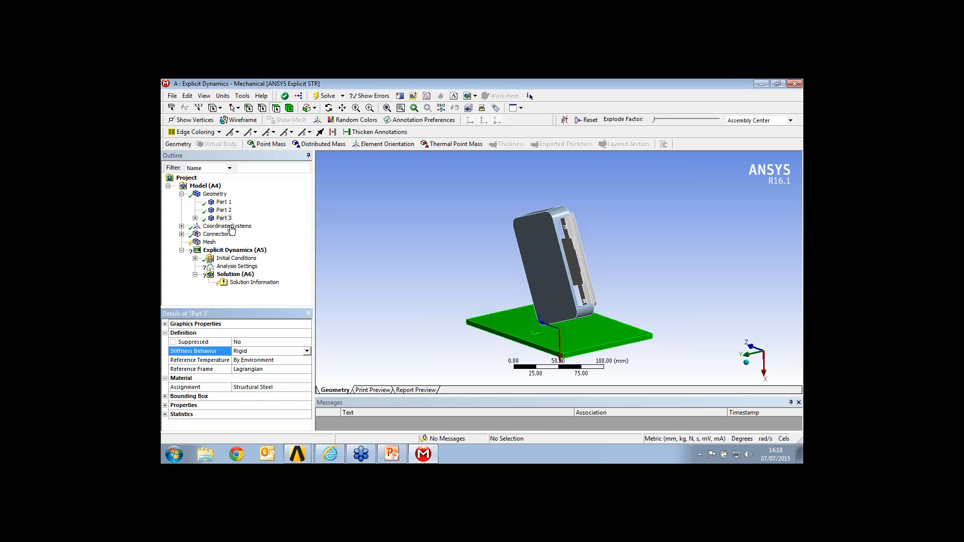
Delete the Contacts group from the model's connections, leaving the Body Interactions in place
click(182, 234)
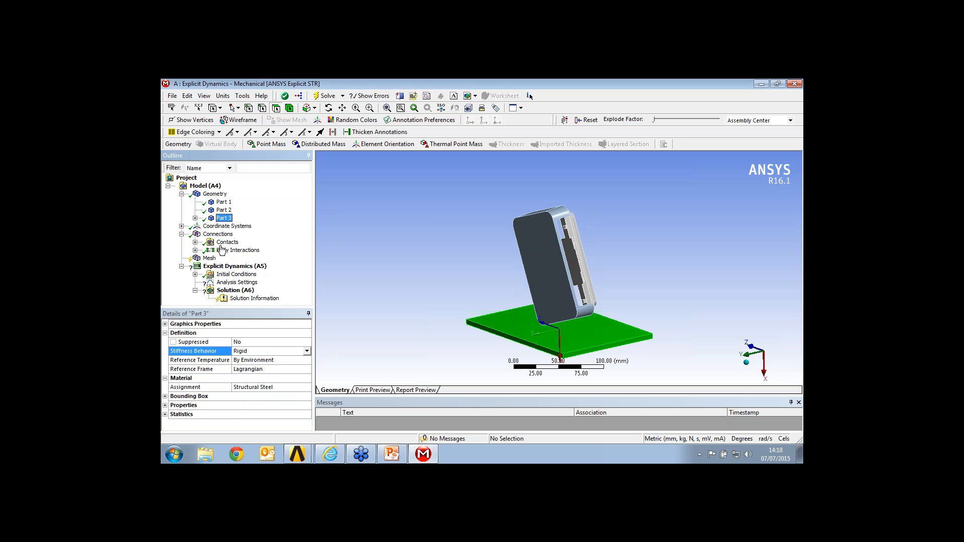
click(219, 235)
click(226, 242)
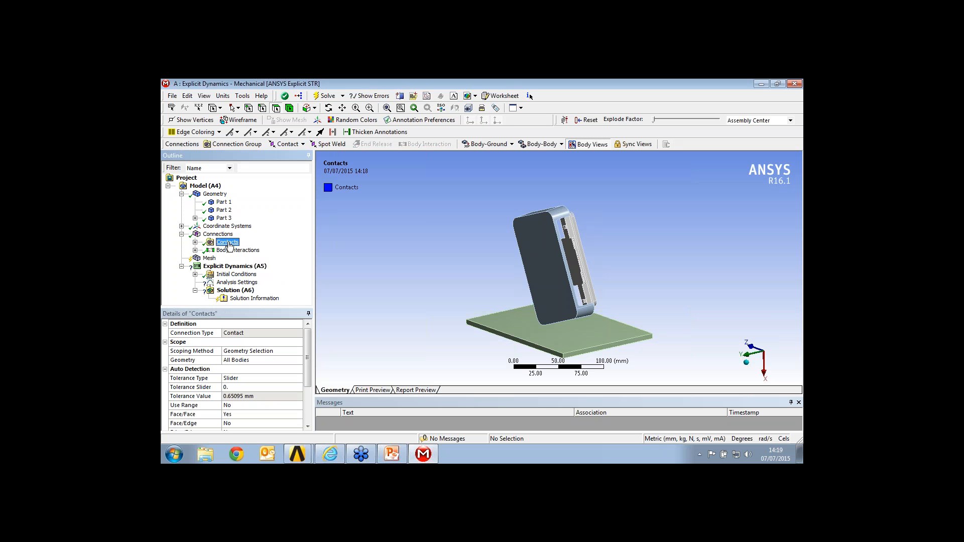
key(Delete)
key(Return)
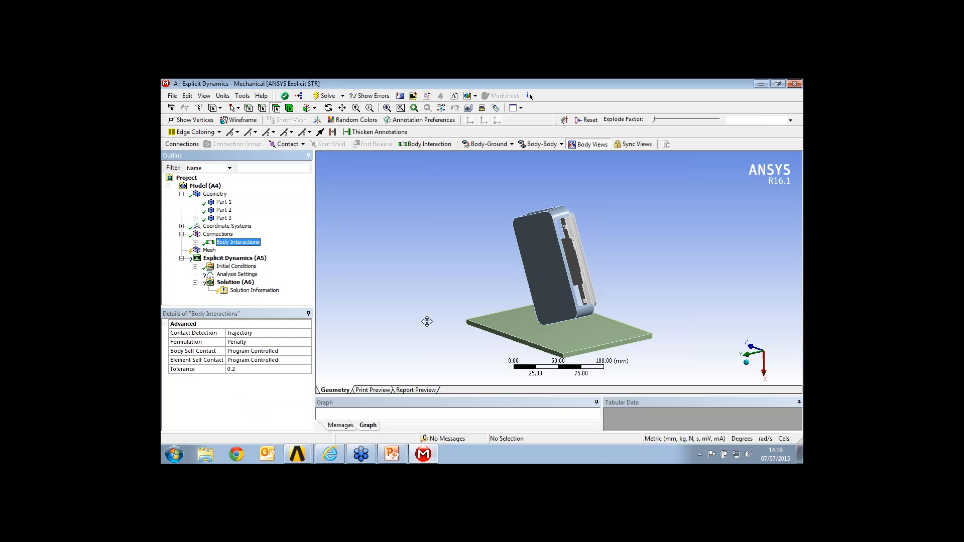
Examine the scope and type of the Body Interaction listed under Body Interactions
mouse_move(453, 330)
middle_down()
mouse_move(531, 324)
mouse_move(458, 324)
middle_up()
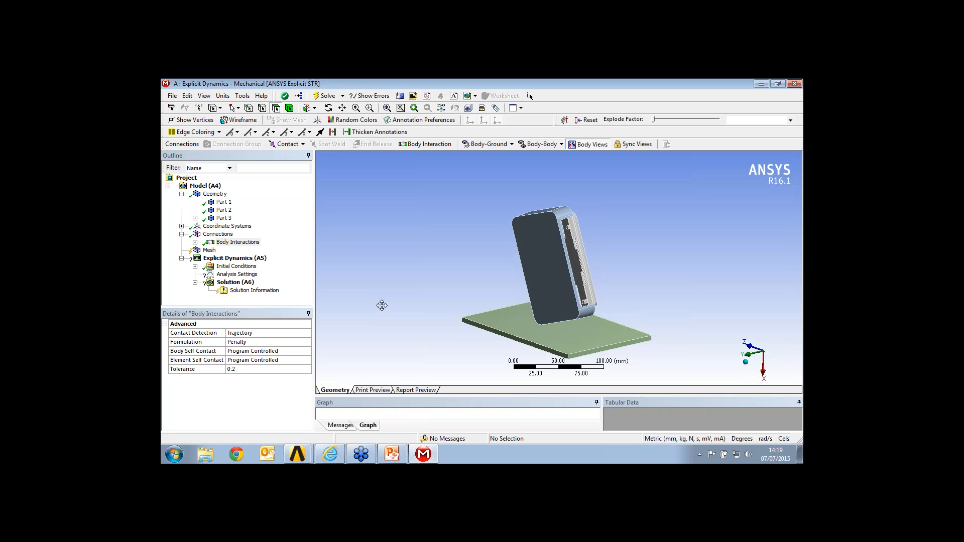
scroll(468, 305, down, 1)
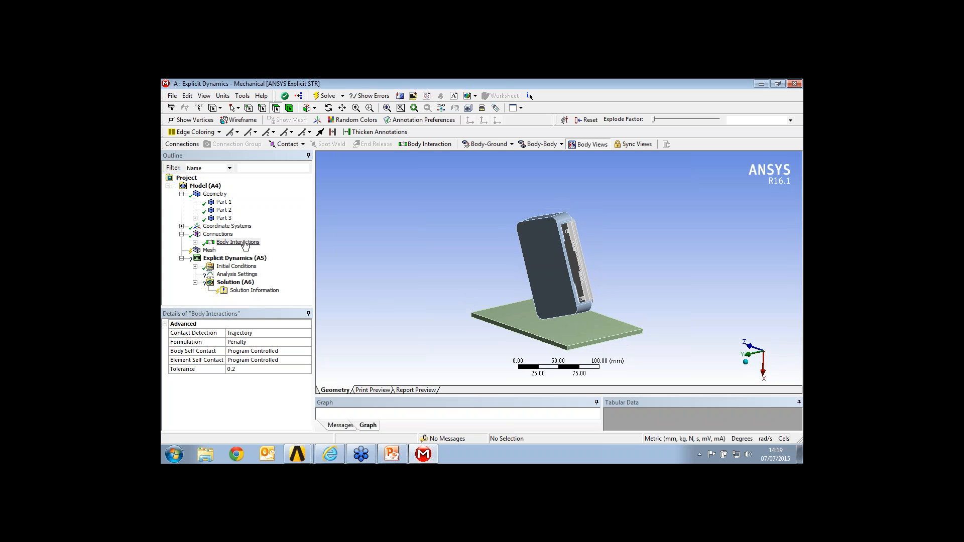
click(196, 242)
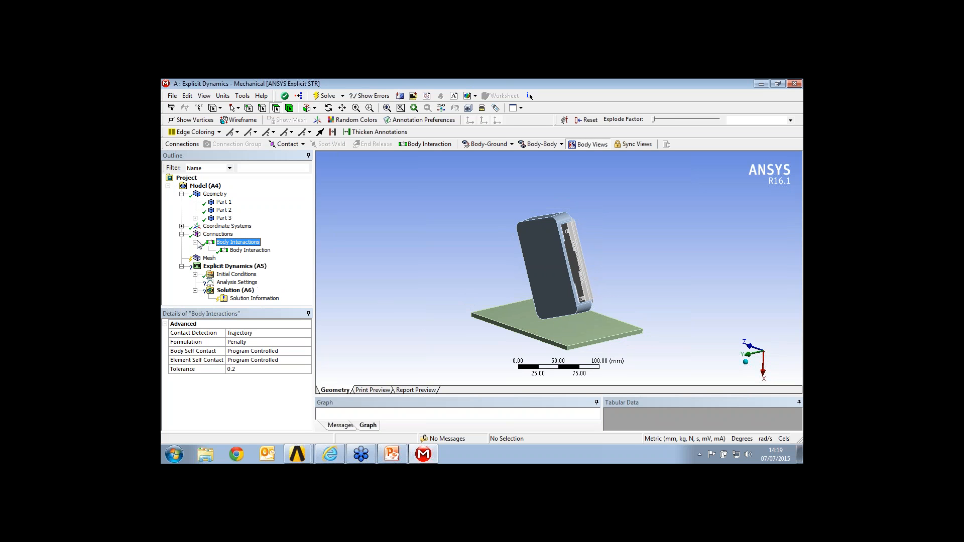
click(249, 250)
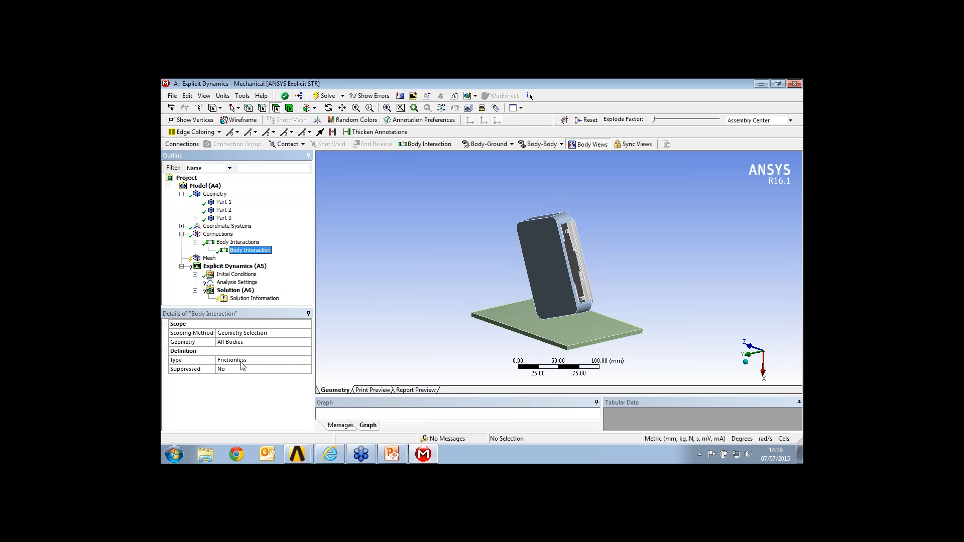
Set the global mesh element size to 2 mm
click(209, 258)
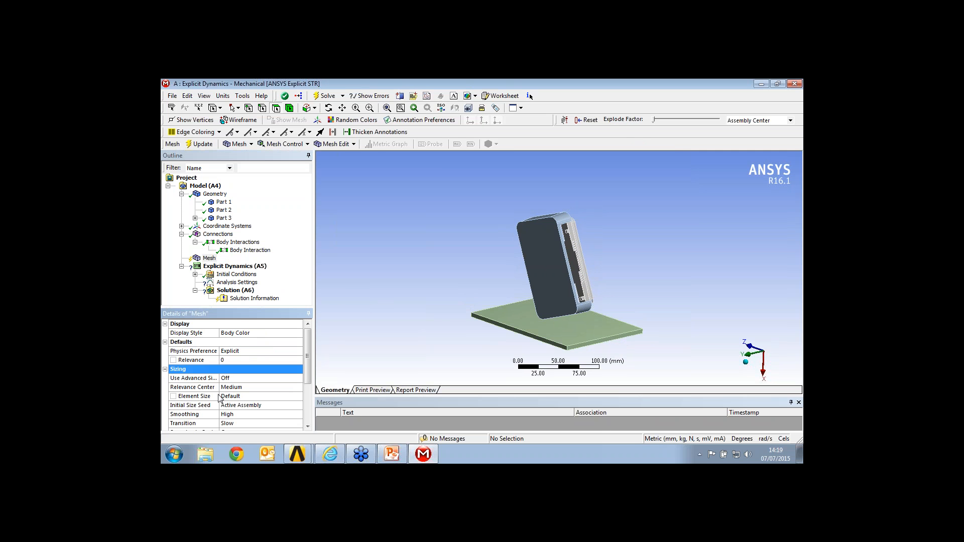
click(240, 397)
text(2)
key(Return)
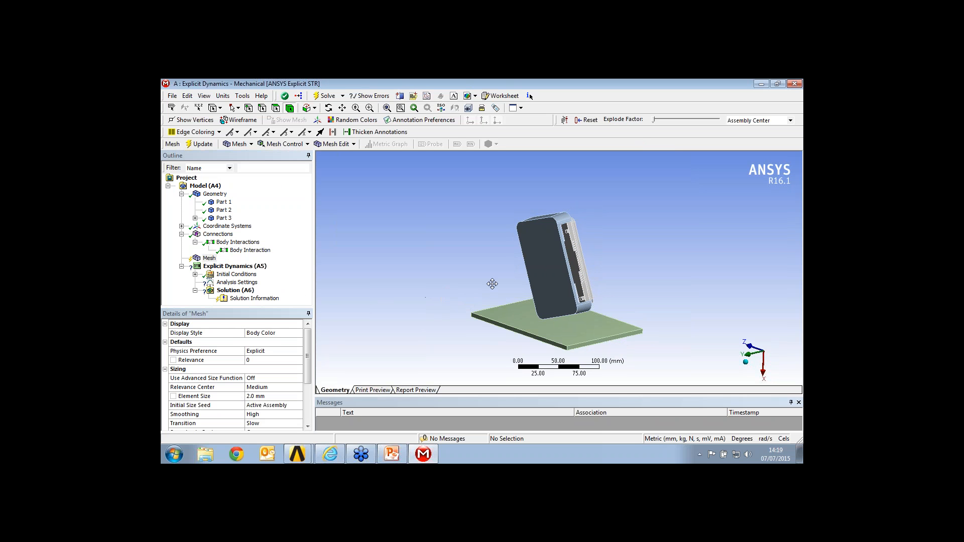
Add a body sizing to the flat plate with an element size of 10 mm
click(553, 330)
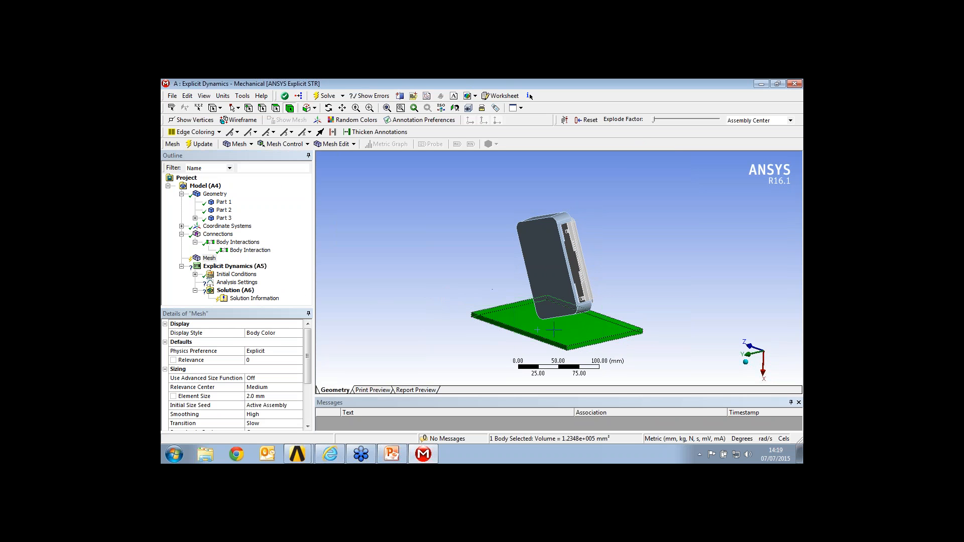
right_click(211, 259)
mouse_move(226, 261)
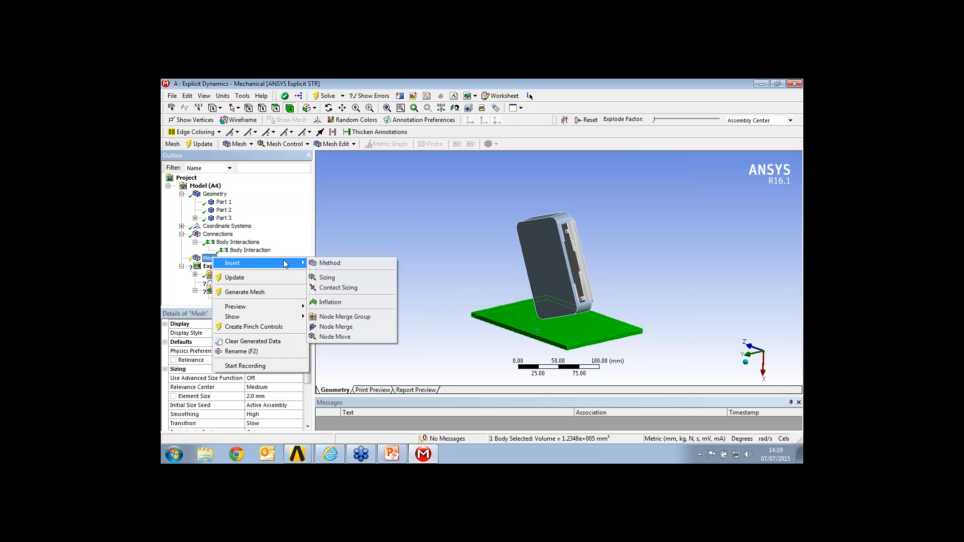
click(329, 275)
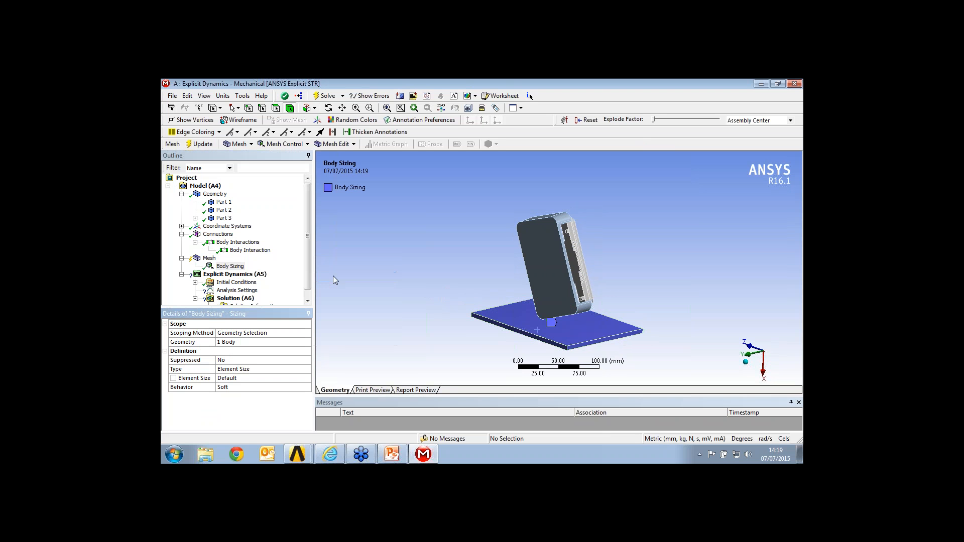
click(228, 378)
text(10)
key(Return)
Generate the mesh for the enclosure and plate, and check it against the plate's body sizing
click(211, 258)
right_click(216, 258)
click(236, 290)
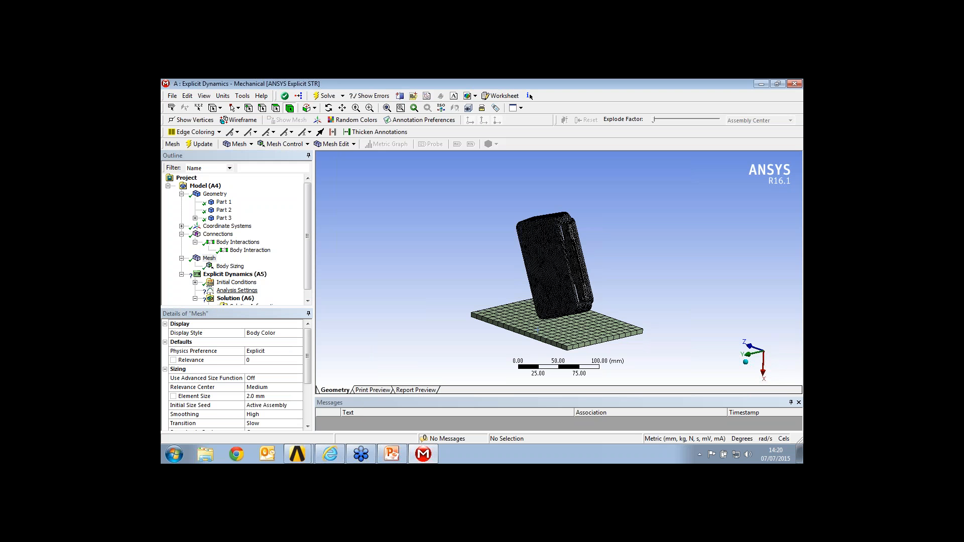
click(230, 266)
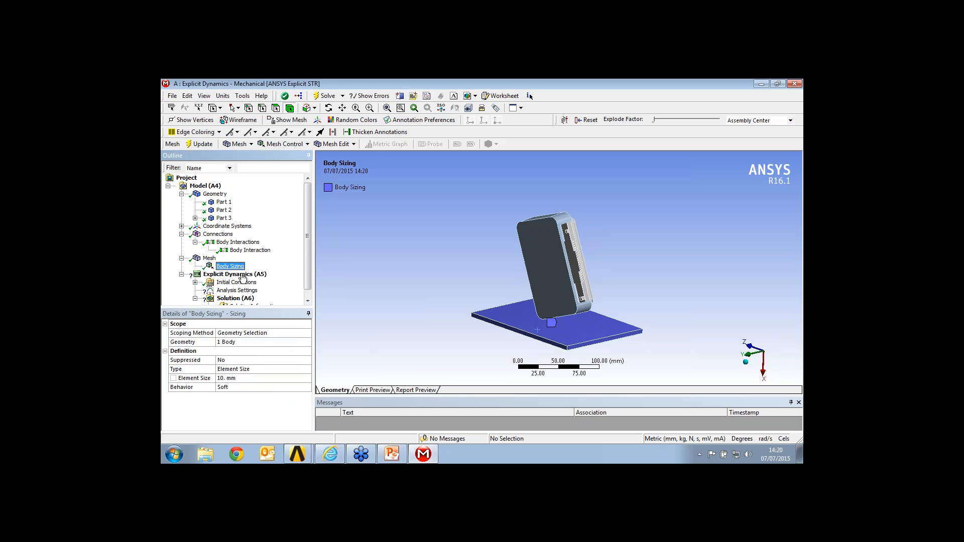
click(210, 258)
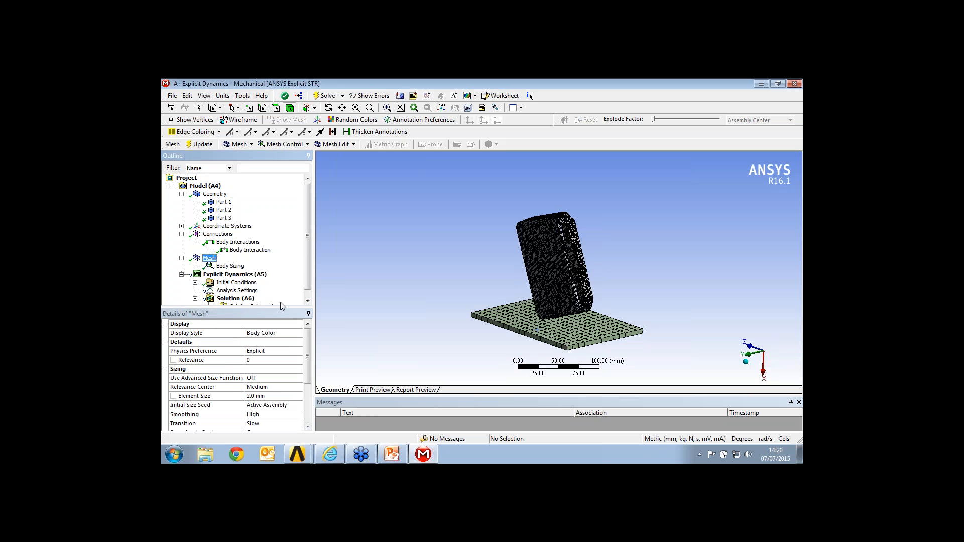
Show the mesh statistics and chart the element quality with the Aspect Ratio mesh metric
drag(281, 306, 276, 249)
scroll(308, 363, down, 1)
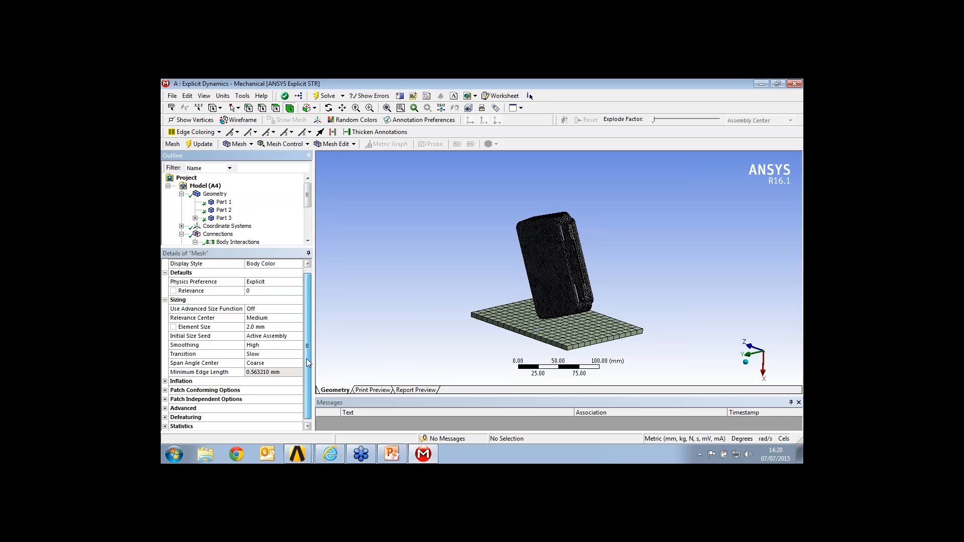
click(164, 426)
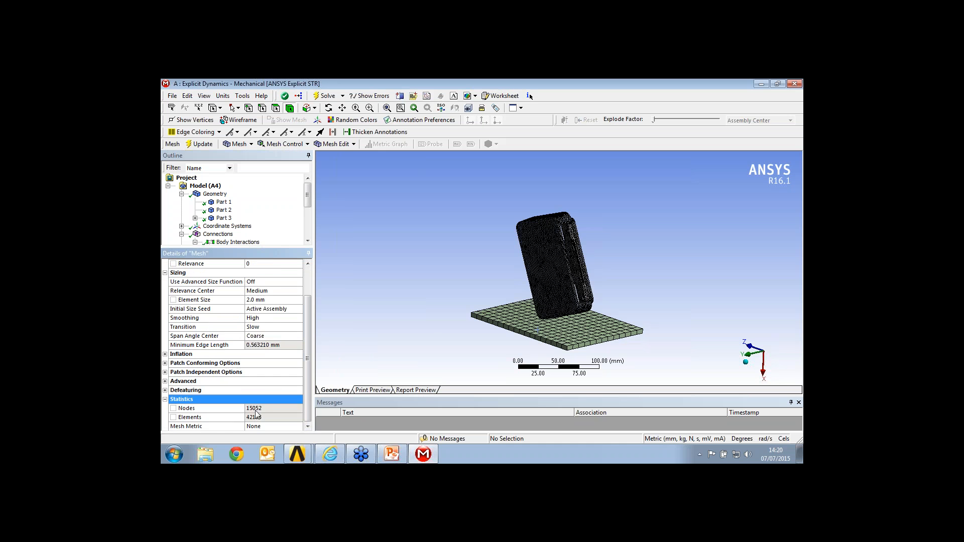
click(264, 427)
click(298, 426)
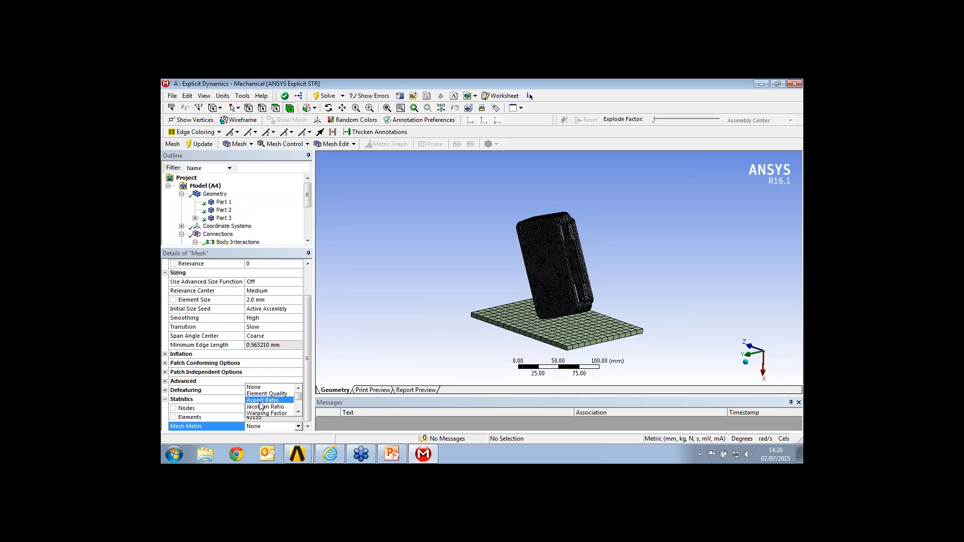
click(262, 401)
Enlarge the mesh metrics chart, display only the elements of the tallest Tet4 bar, and restore the graphics and outline space
drag(401, 397, 425, 264)
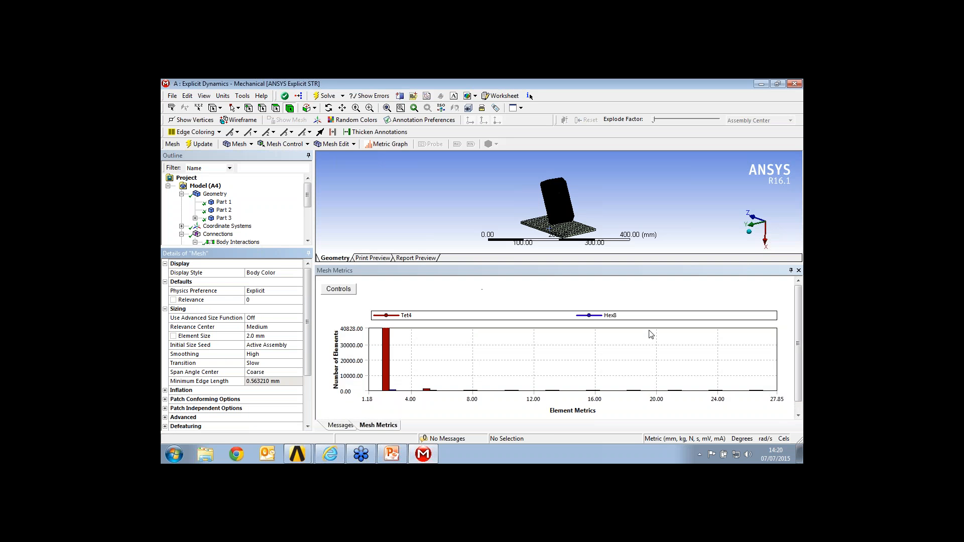
click(386, 376)
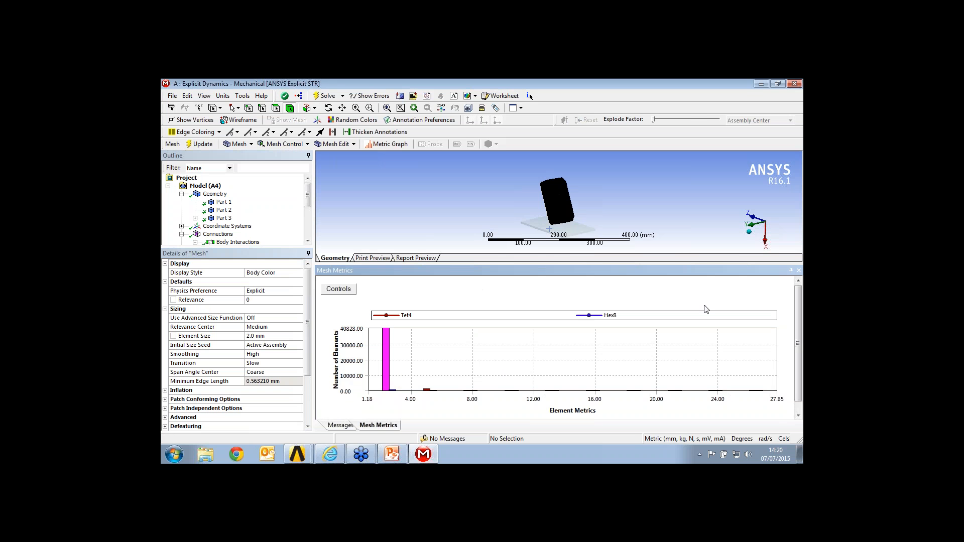
drag(691, 263, 695, 372)
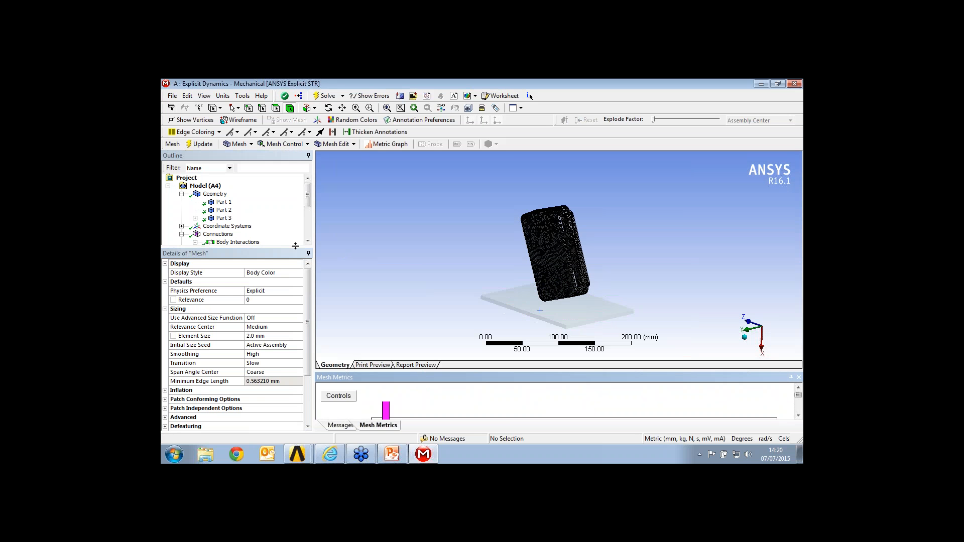
drag(290, 357, 287, 373)
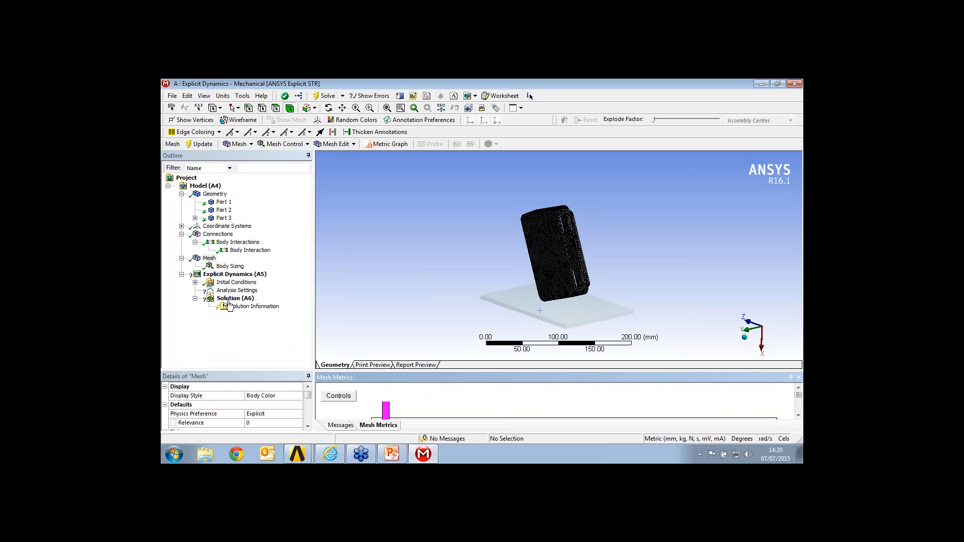
Insert a Velocity initial condition scoped to the two enclosure bodies
click(227, 275)
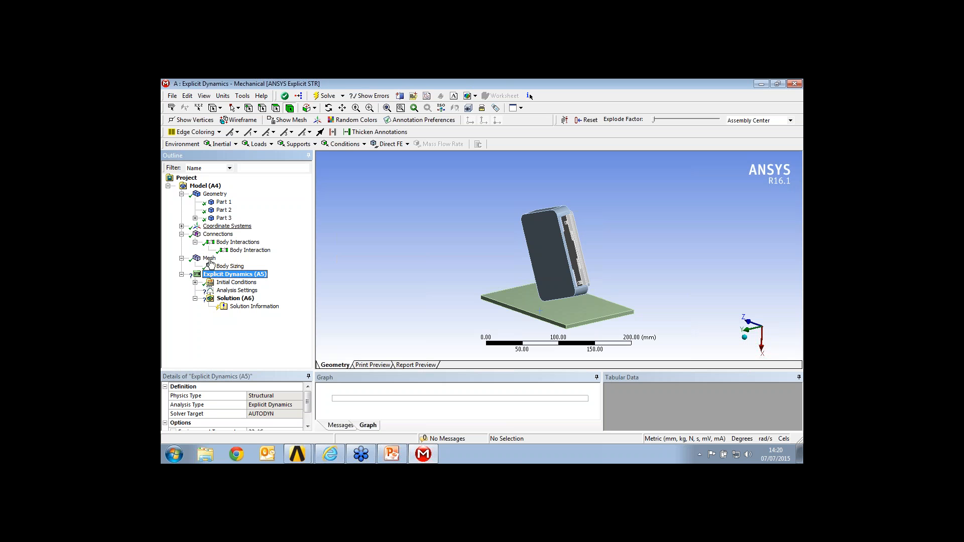
click(194, 283)
click(553, 246)
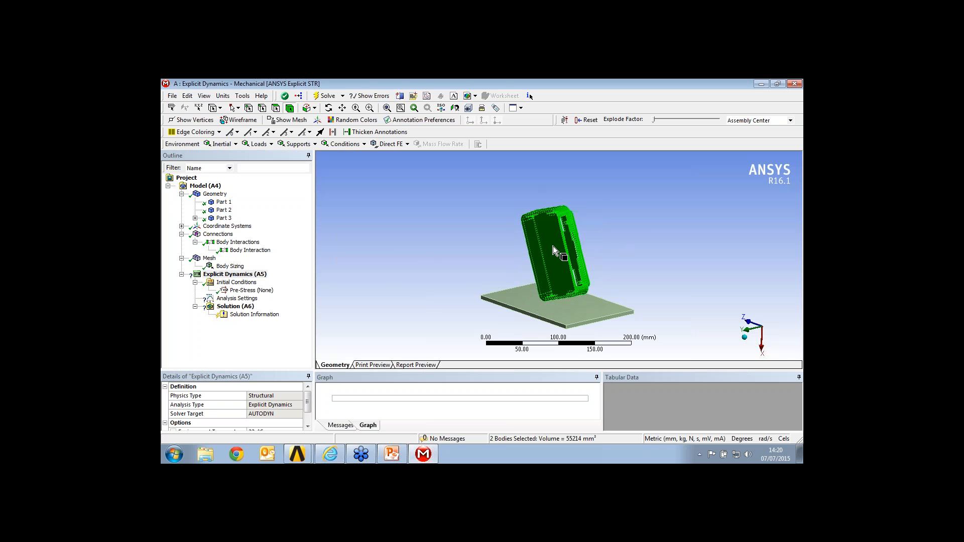
click(246, 284)
right_click(245, 284)
mouse_move(296, 292)
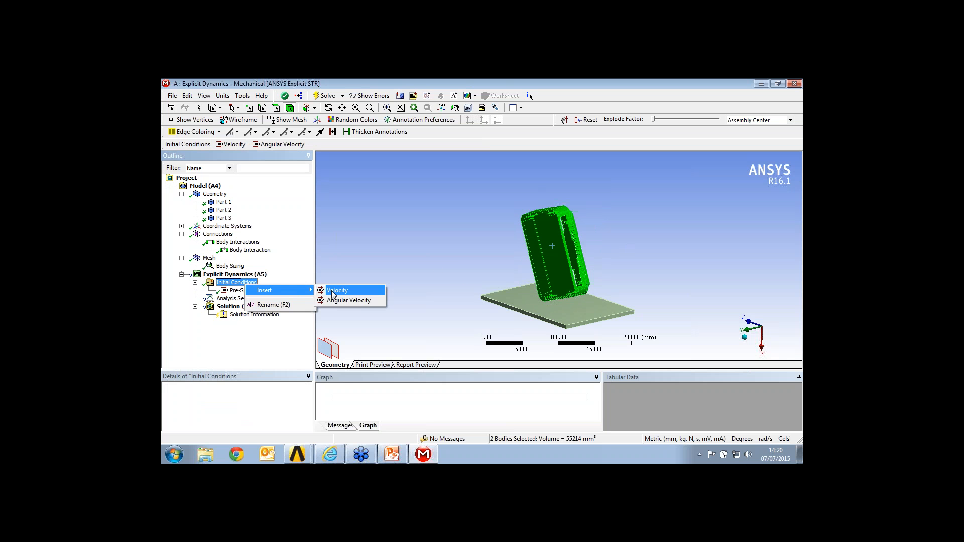
click(332, 292)
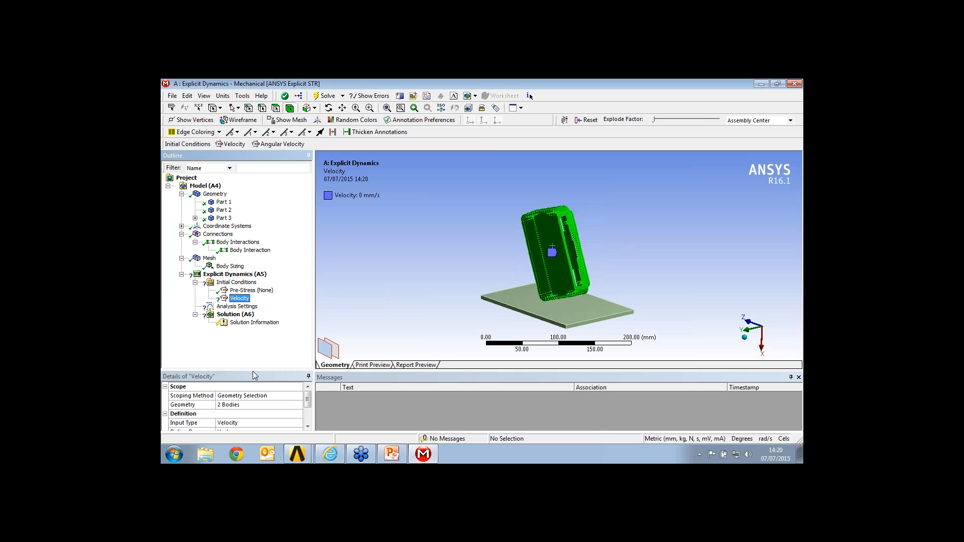
Define the initial velocity by components and set its X component to 4430 mm/s
drag(253, 372, 256, 288)
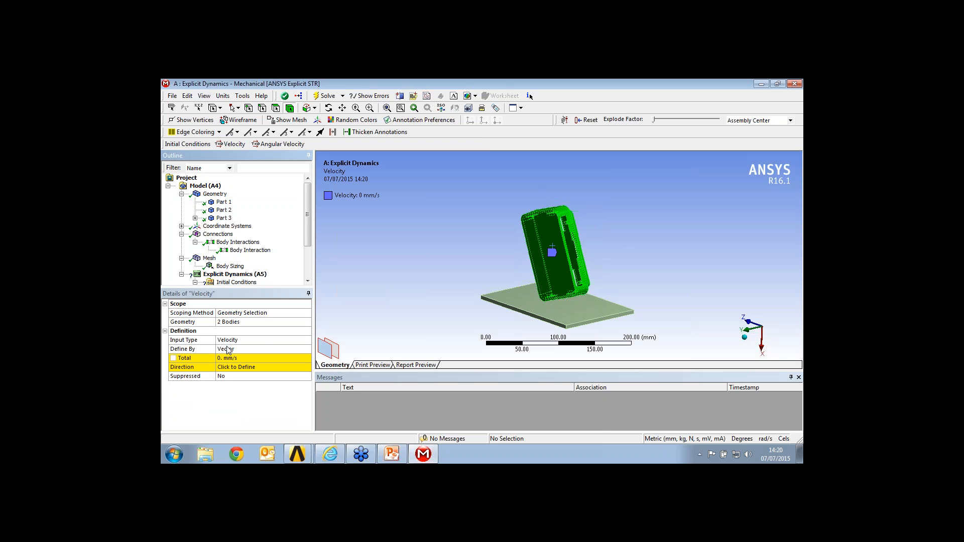
double_click(227, 350)
click(230, 368)
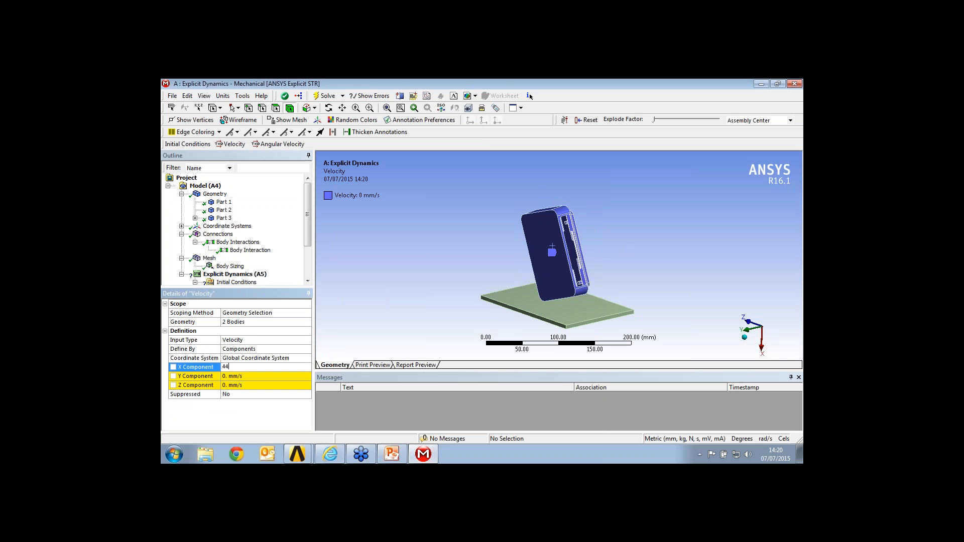
key(Return)
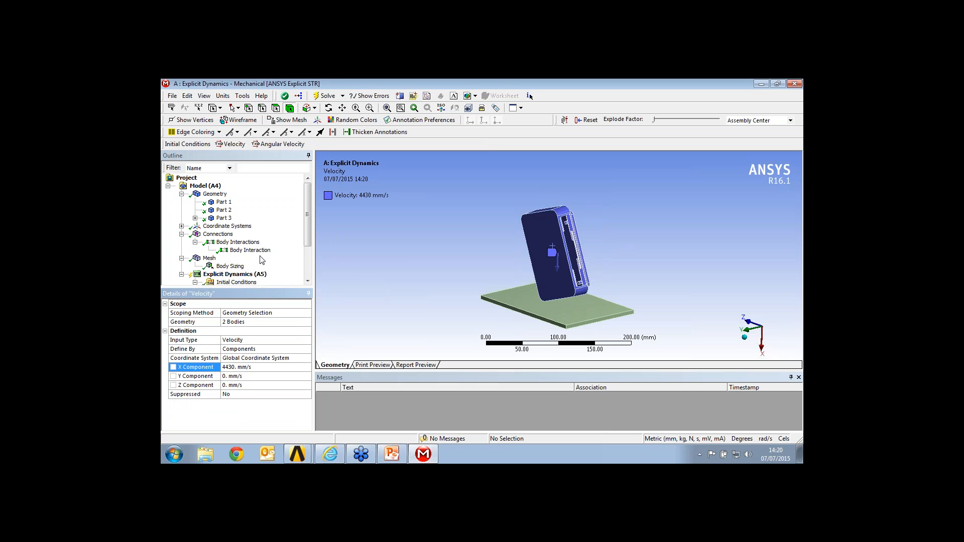
Apply a Fixed Support to the flat plate body
drag(309, 222, 308, 251)
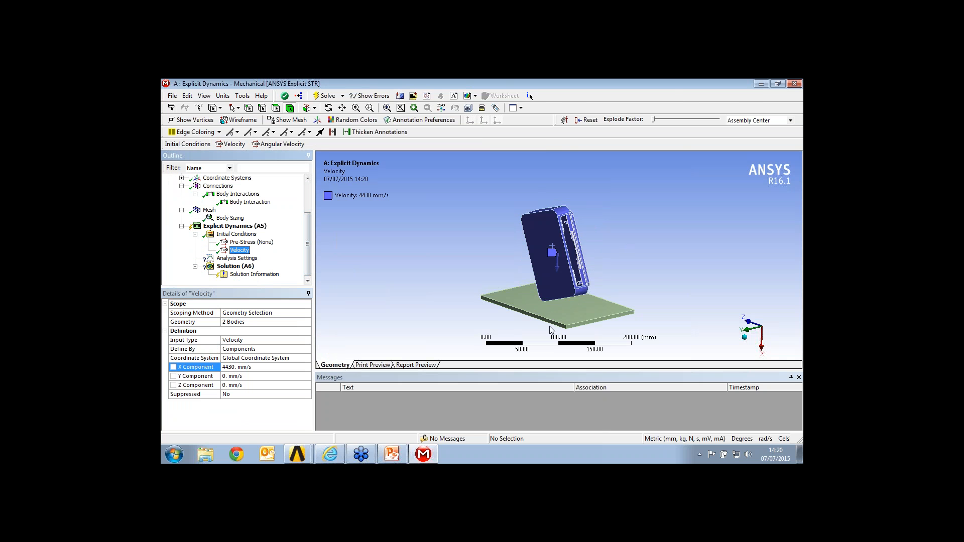
click(547, 306)
right_click(547, 305)
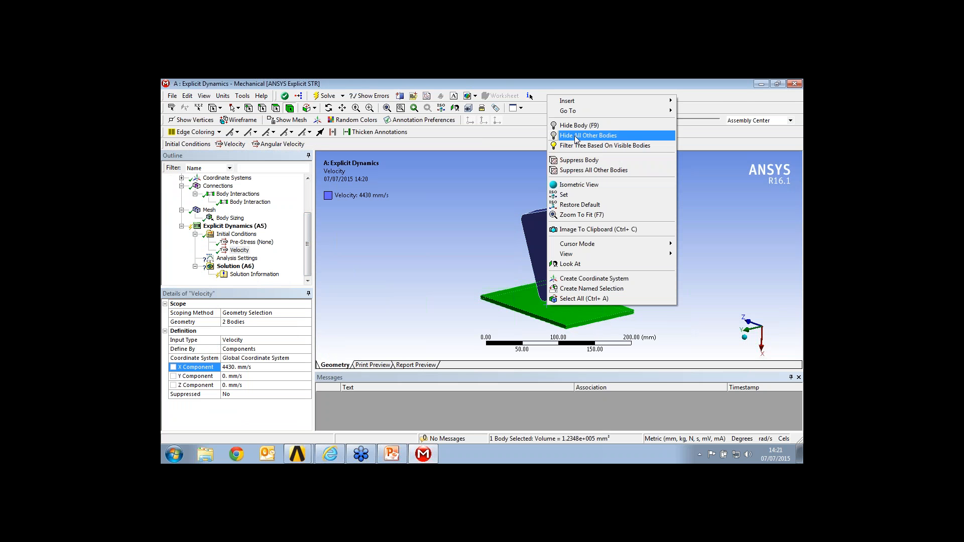
mouse_move(580, 103)
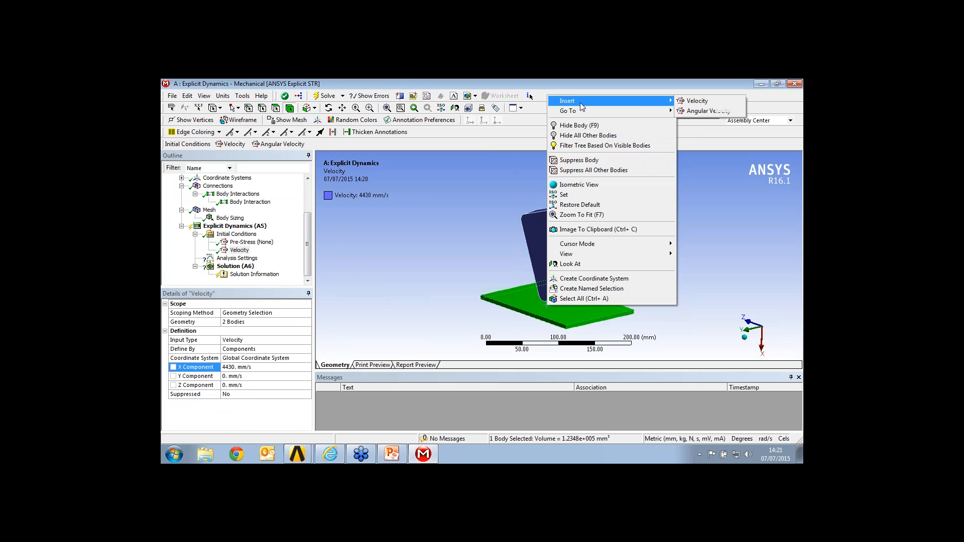
click(237, 258)
right_click(244, 259)
mouse_move(258, 265)
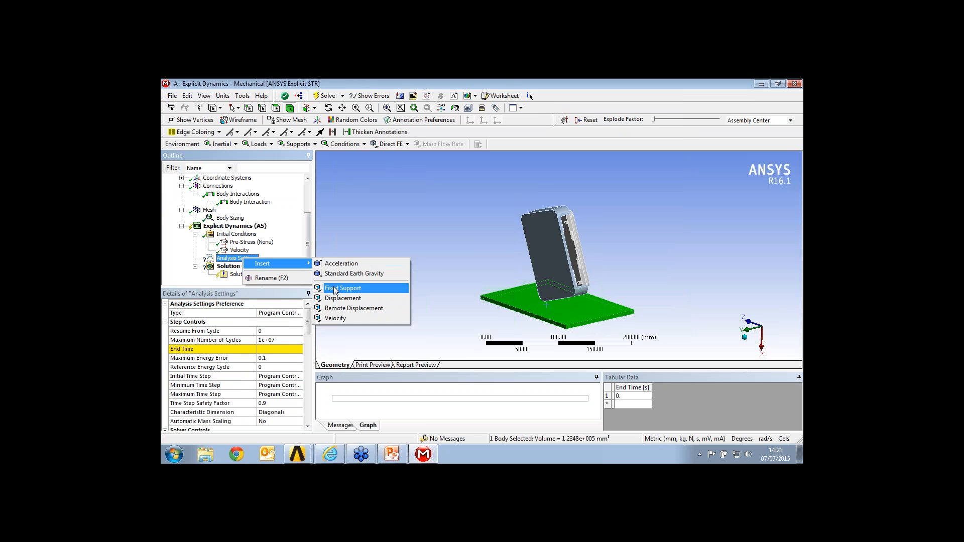
click(338, 289)
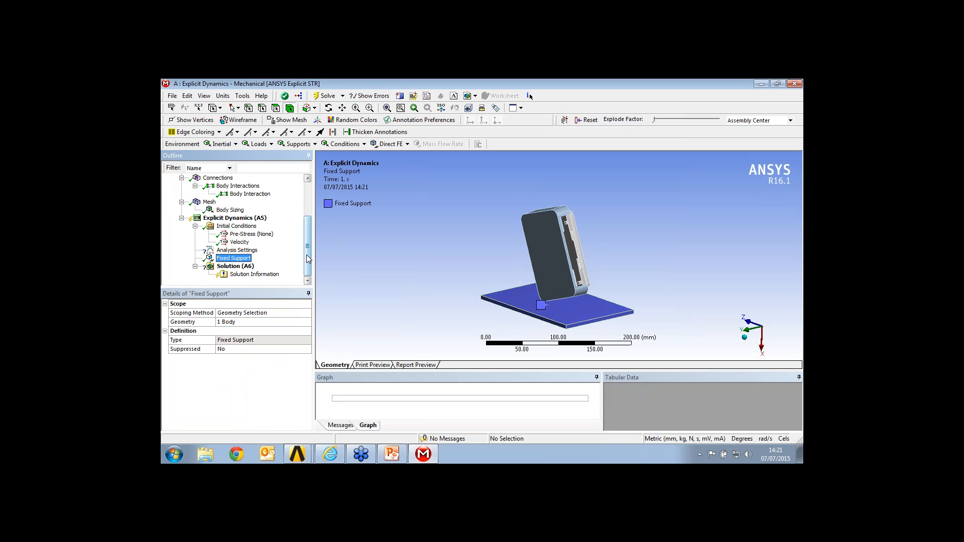
Set the end time in the Analysis Settings to 0.005 s
click(237, 250)
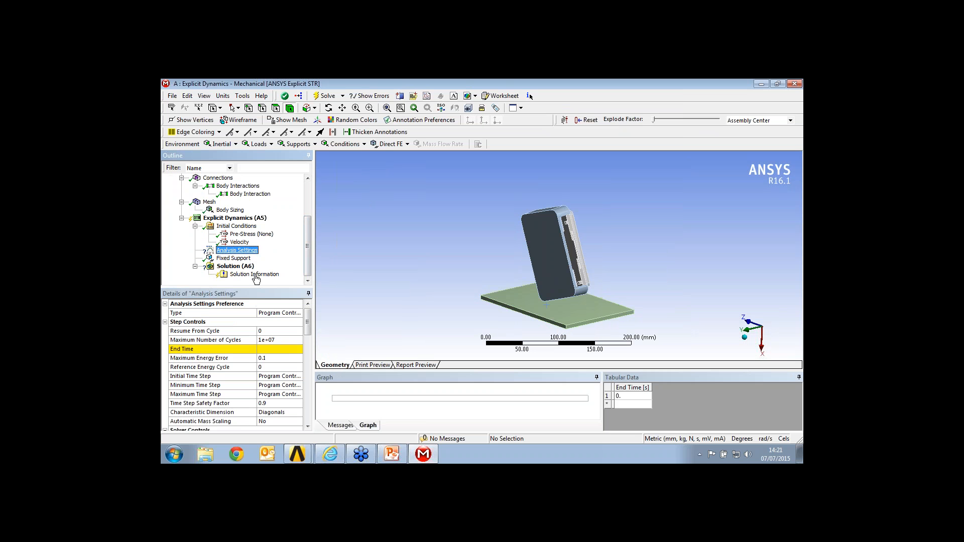
drag(257, 287, 266, 232)
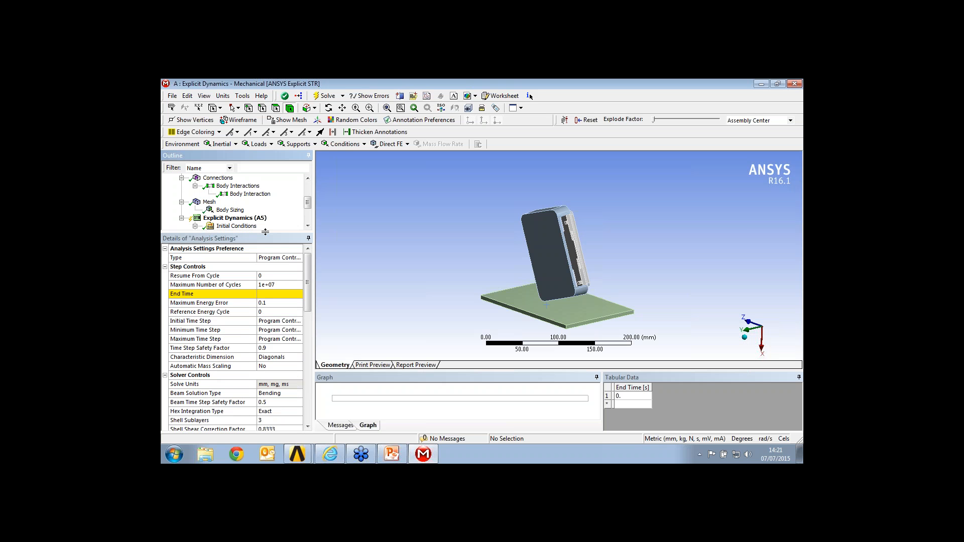
click(266, 293)
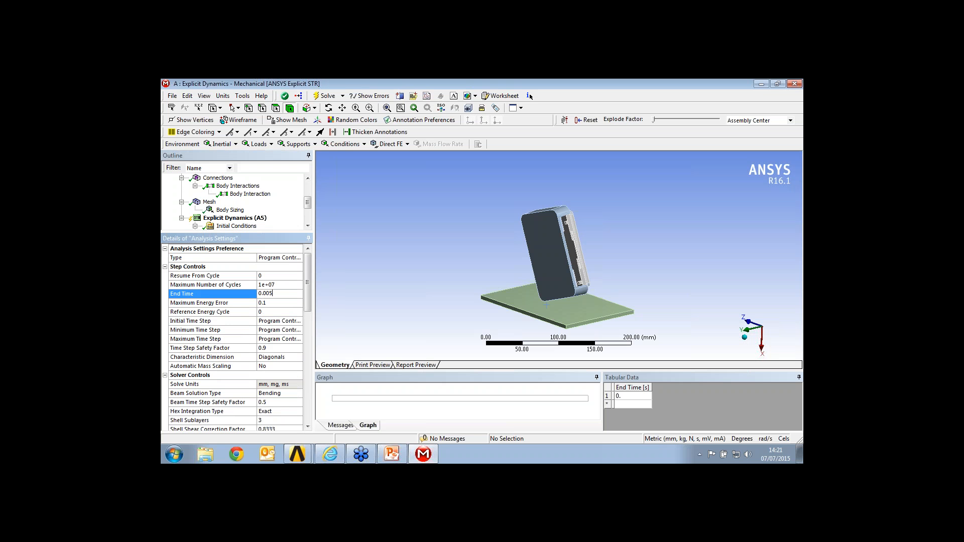
text(0.005)
key(Return)
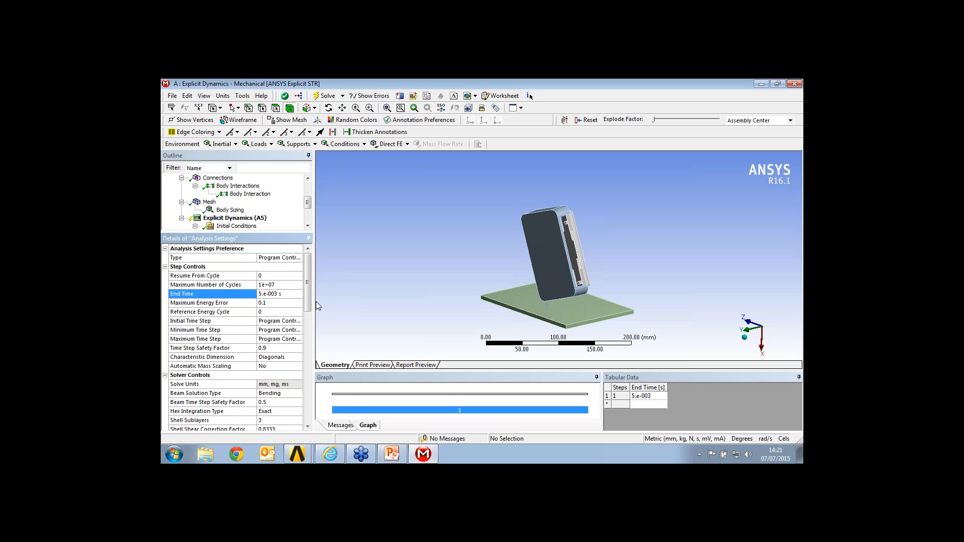
Switch to the Case Drop Test project in Workbench and open the model of the Case - ABS system
drag(314, 301, 335, 302)
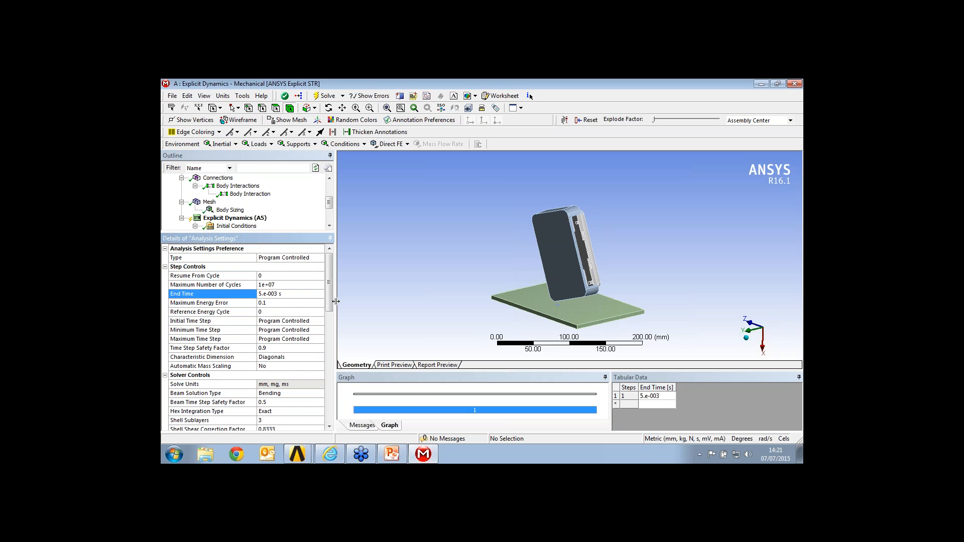
click(172, 96)
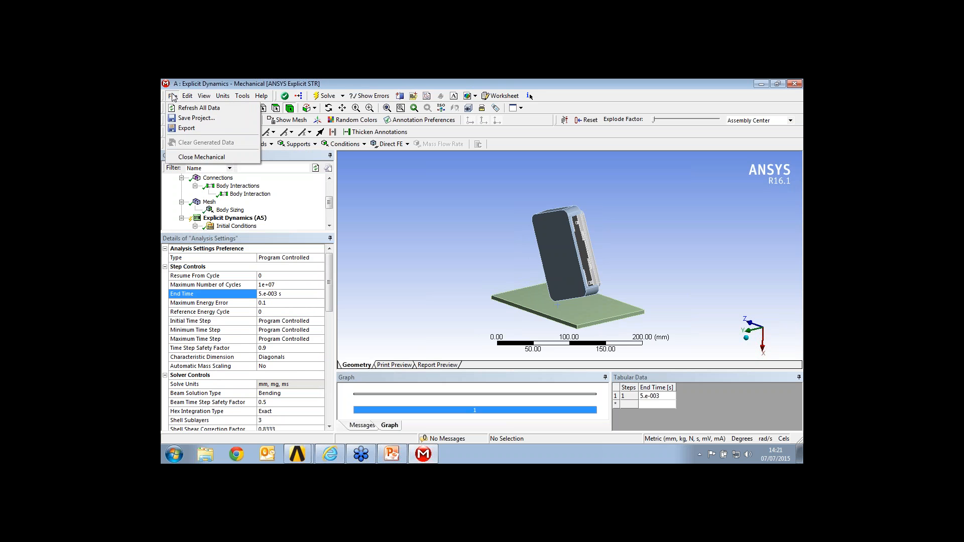
click(358, 426)
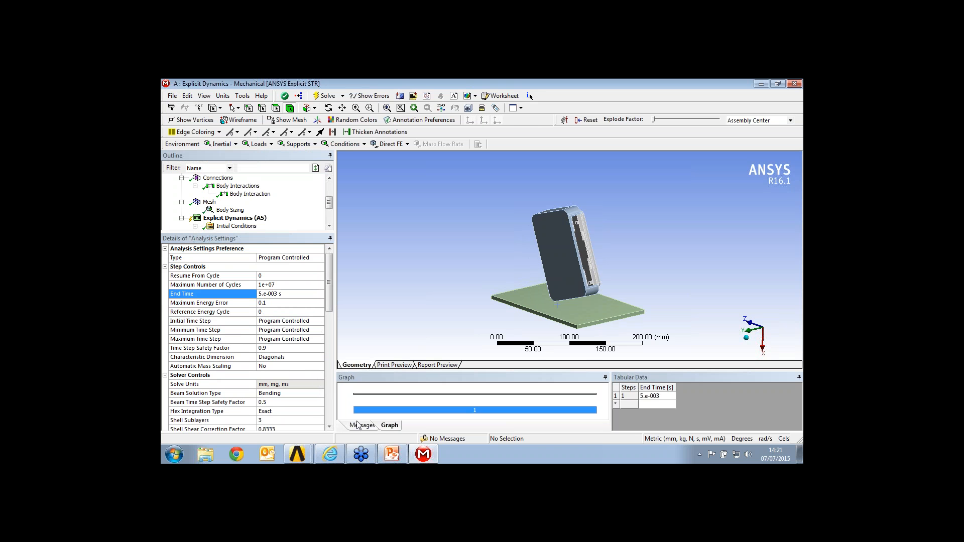
click(297, 454)
click(293, 418)
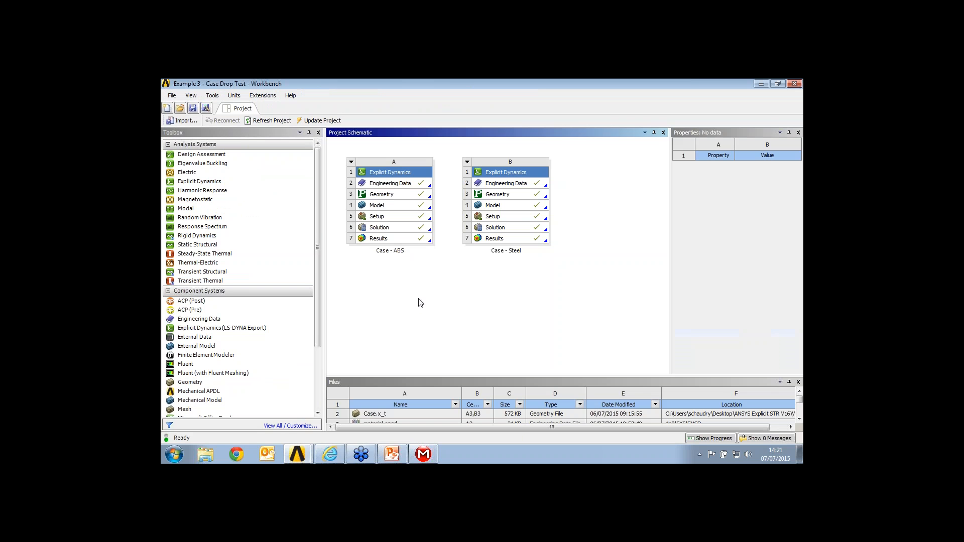
double_click(378, 206)
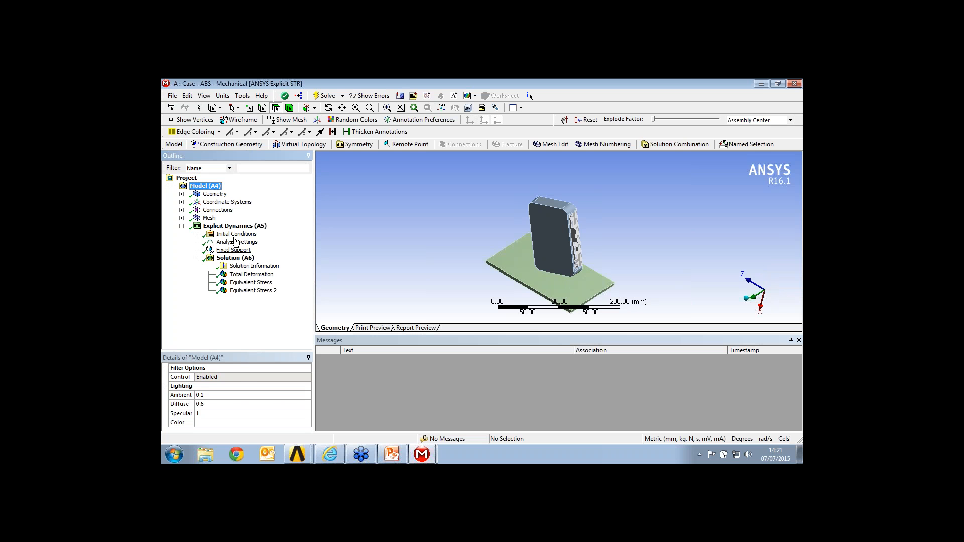
Animate the Total Deformation result and examine the enclosure's impact on the plate from several angles
click(251, 274)
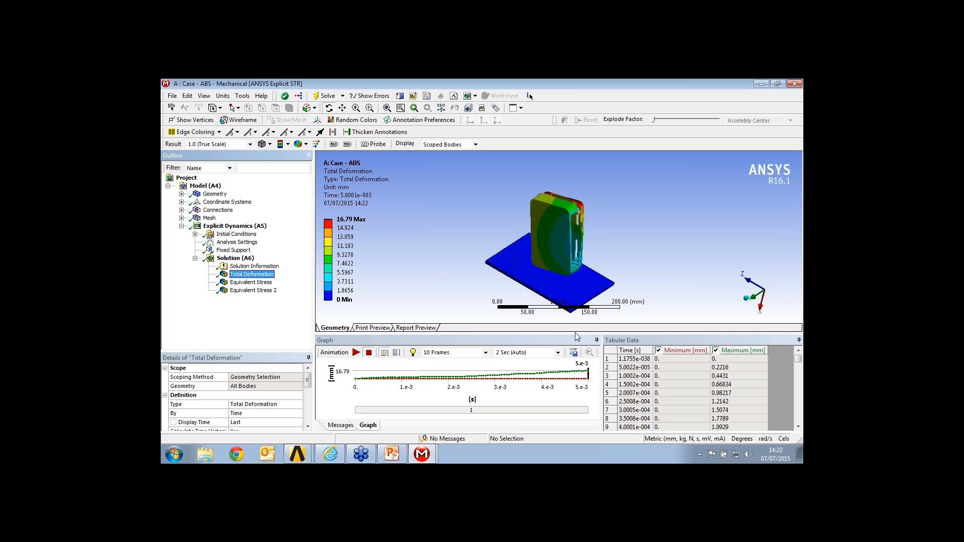
drag(575, 335, 572, 386)
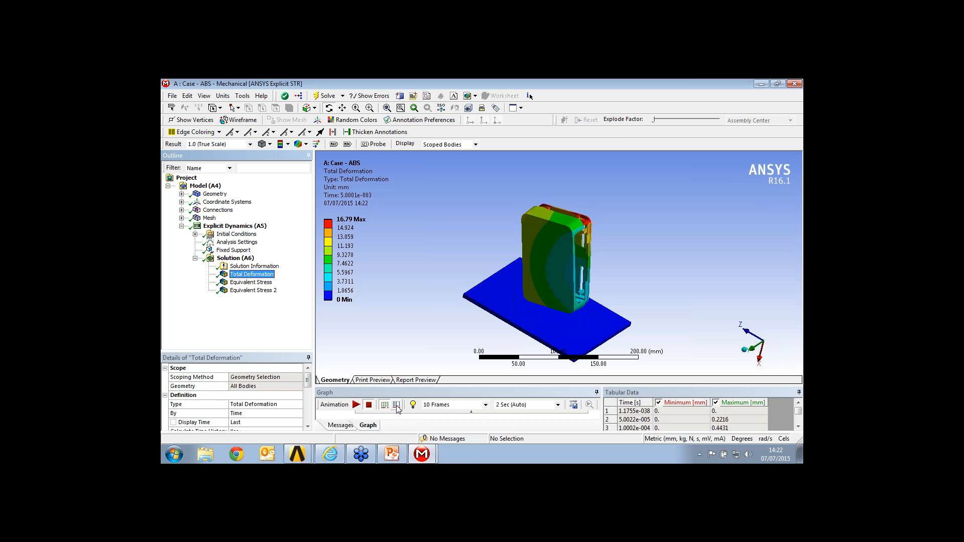
click(356, 404)
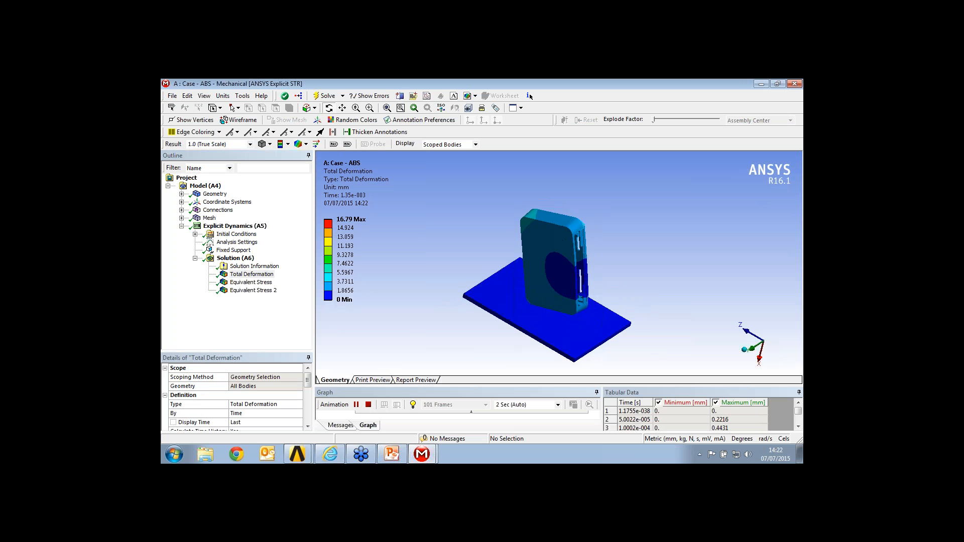
drag(619, 273, 540, 249)
right_drag(495, 202, 609, 323)
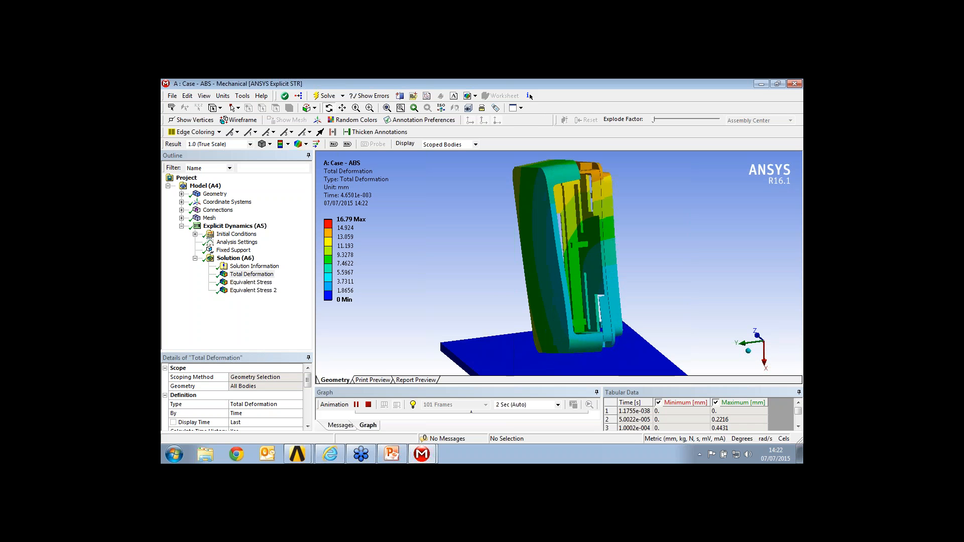
drag(612, 326, 608, 346)
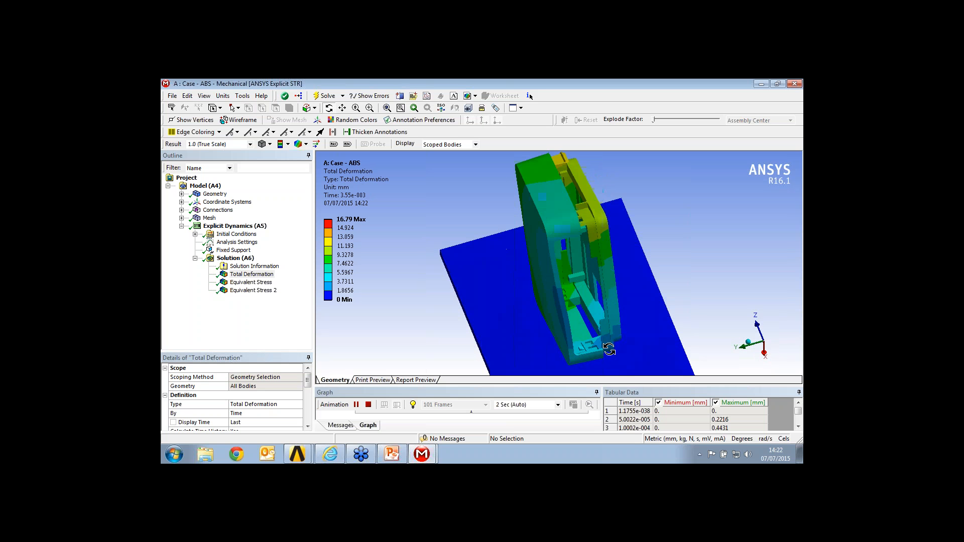
drag(594, 292, 553, 314)
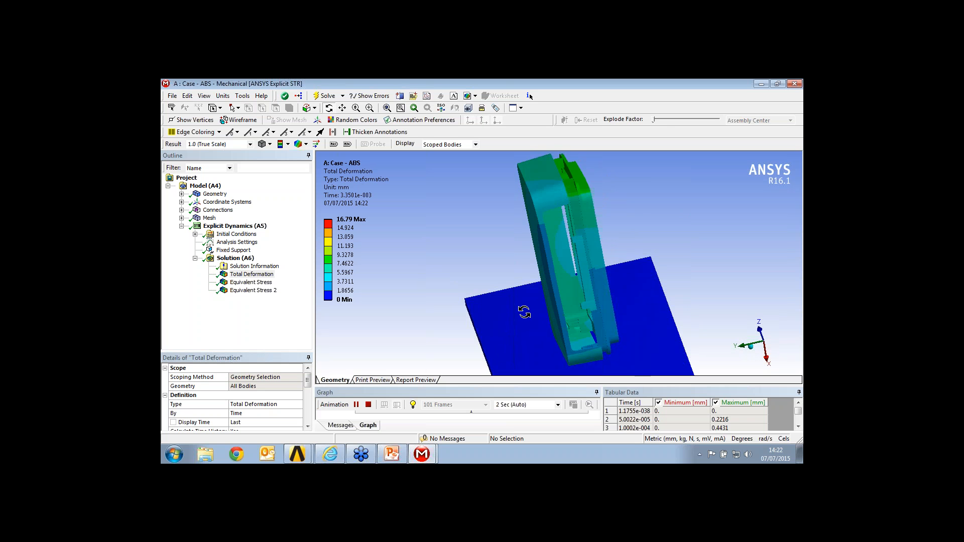
drag(524, 312, 527, 300)
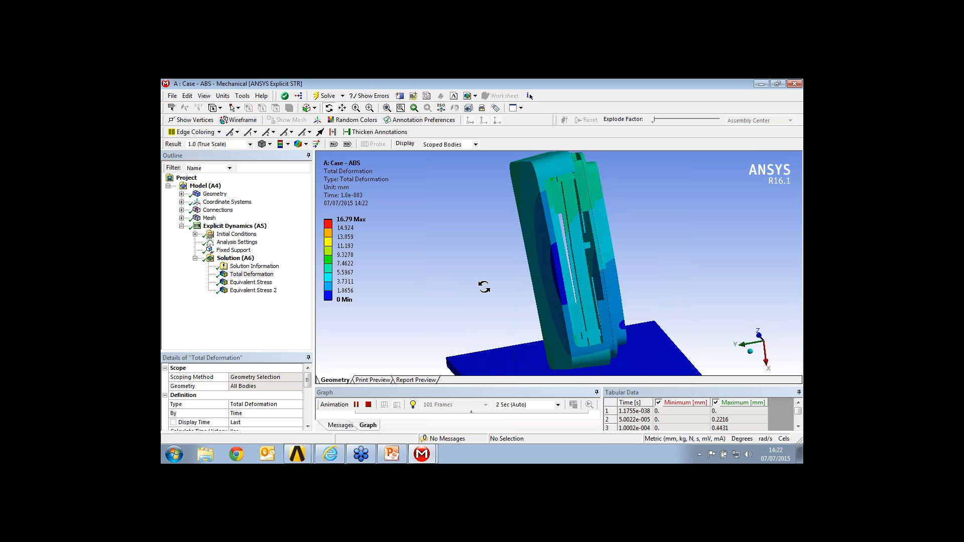
click(368, 405)
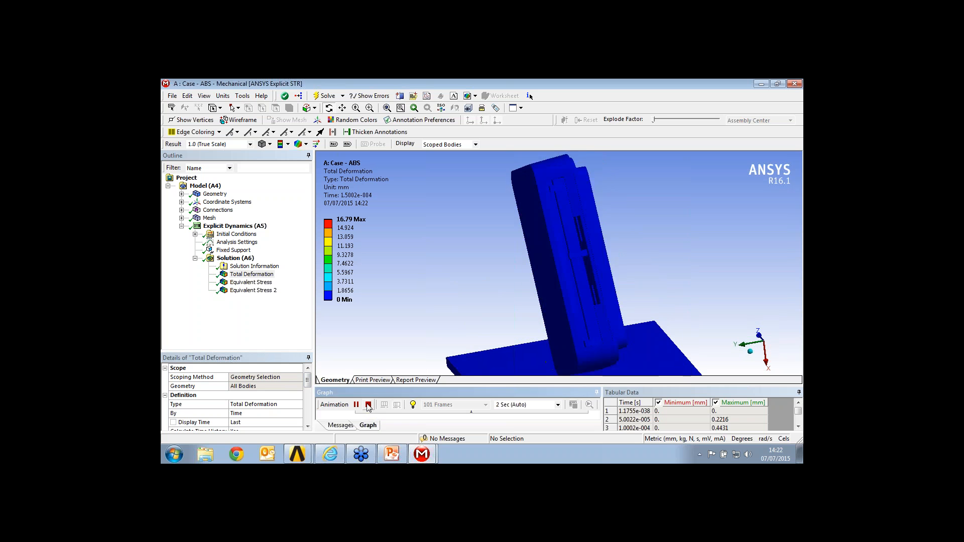
Set the Solution Output of the Solution Information to Energy Summary
click(233, 267)
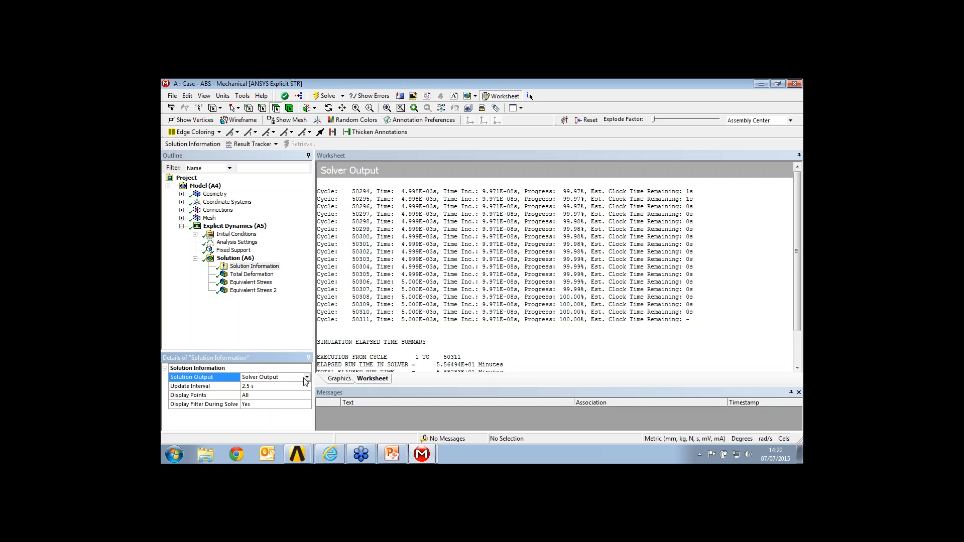
click(305, 380)
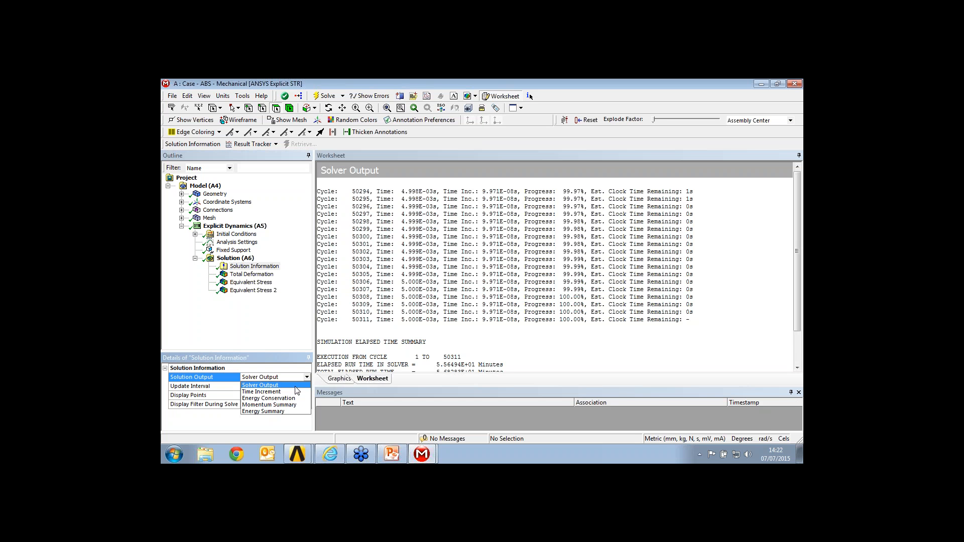
click(278, 414)
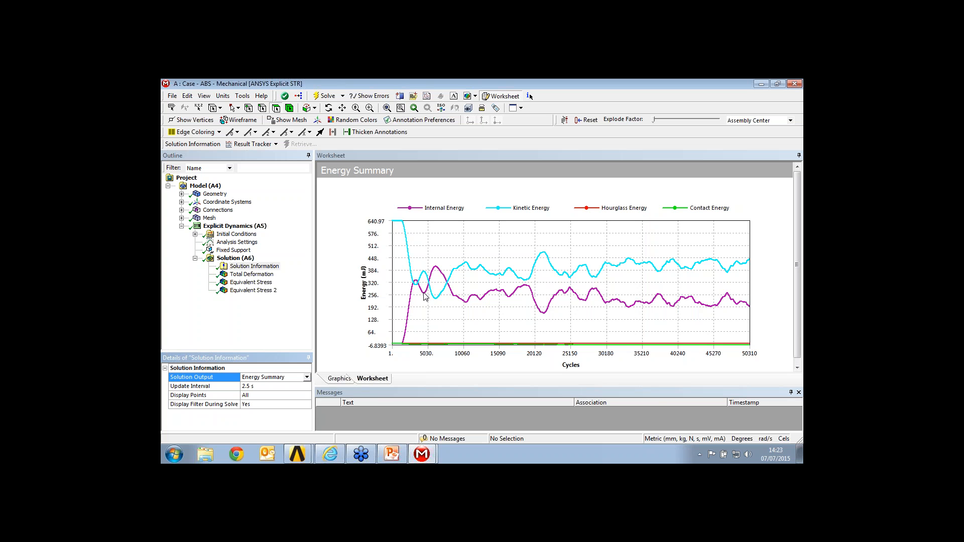
Open the Equivalent Stress result with an enlarged graph and retrieve the result at the peak time of 2.8e-3 s
click(233, 282)
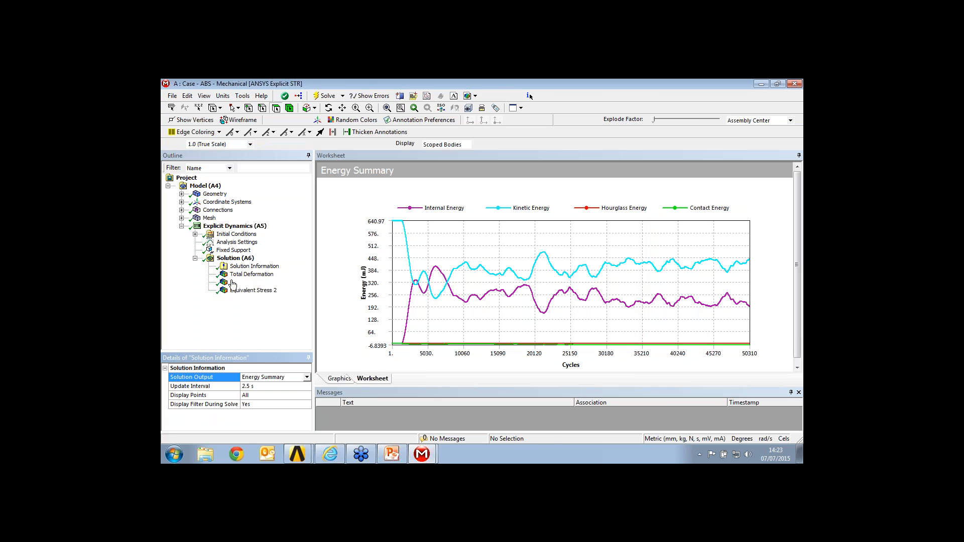
drag(541, 310, 590, 272)
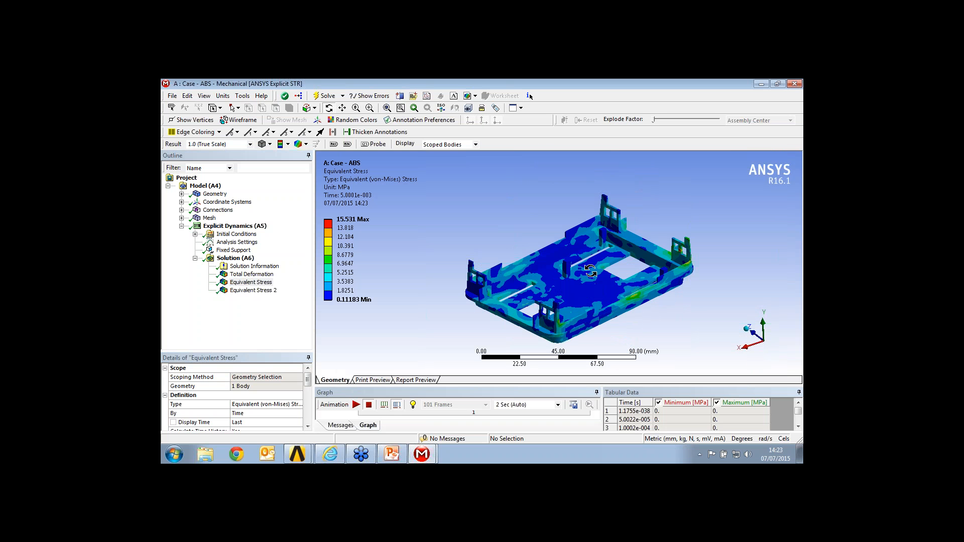
drag(607, 274, 635, 217)
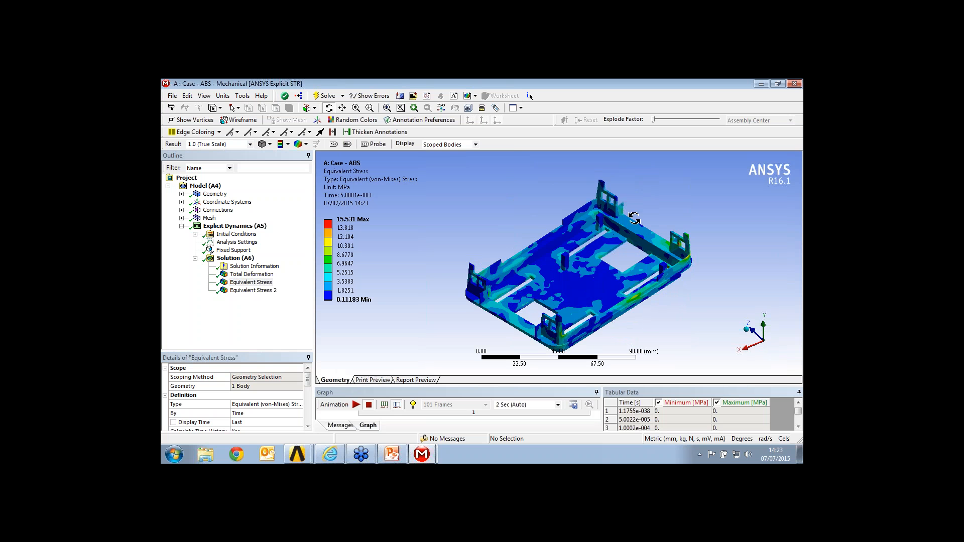
scroll(661, 317, up, 5)
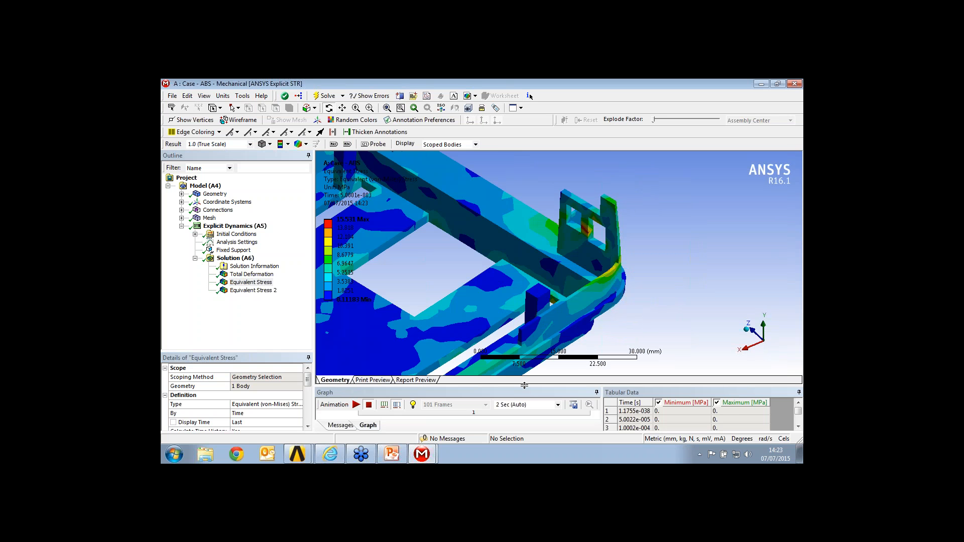
drag(524, 386, 526, 303)
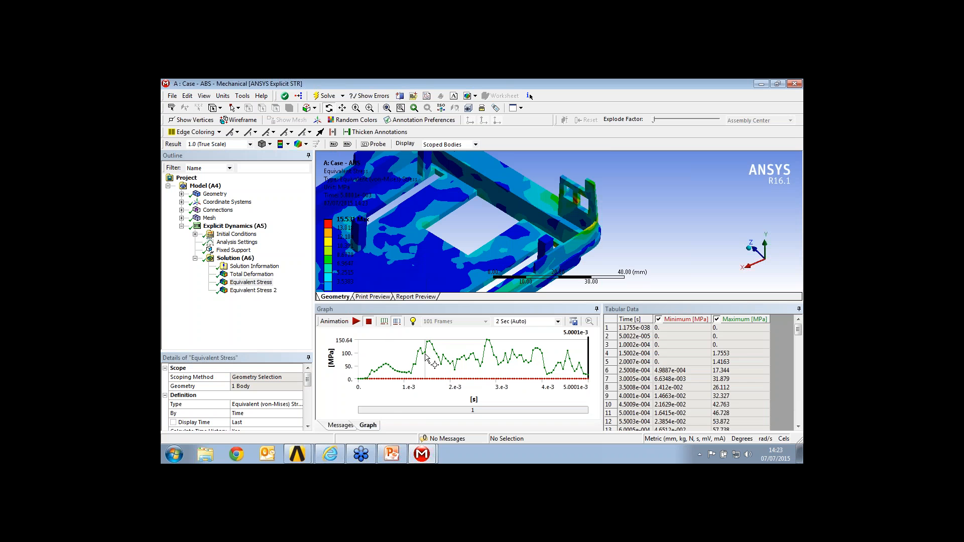
click(487, 353)
right_click(487, 352)
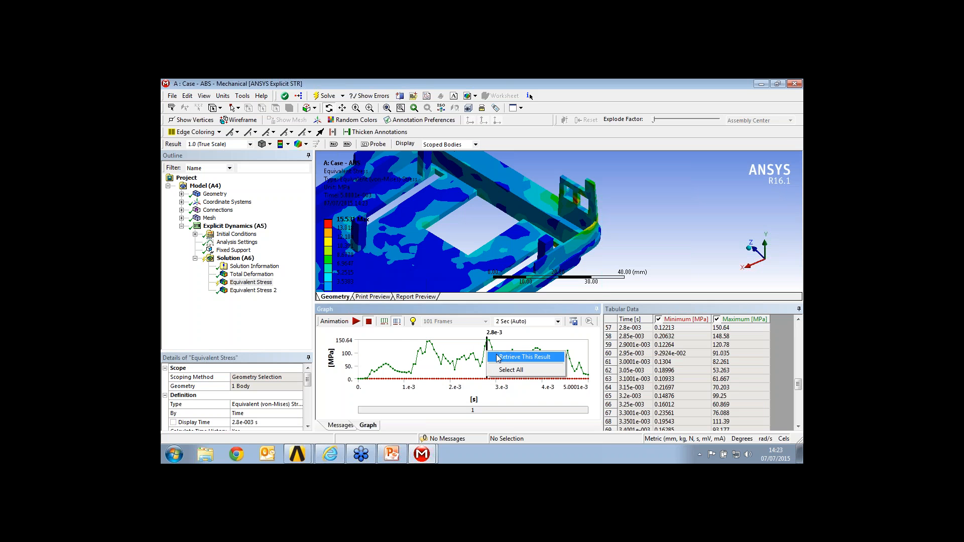
click(524, 357)
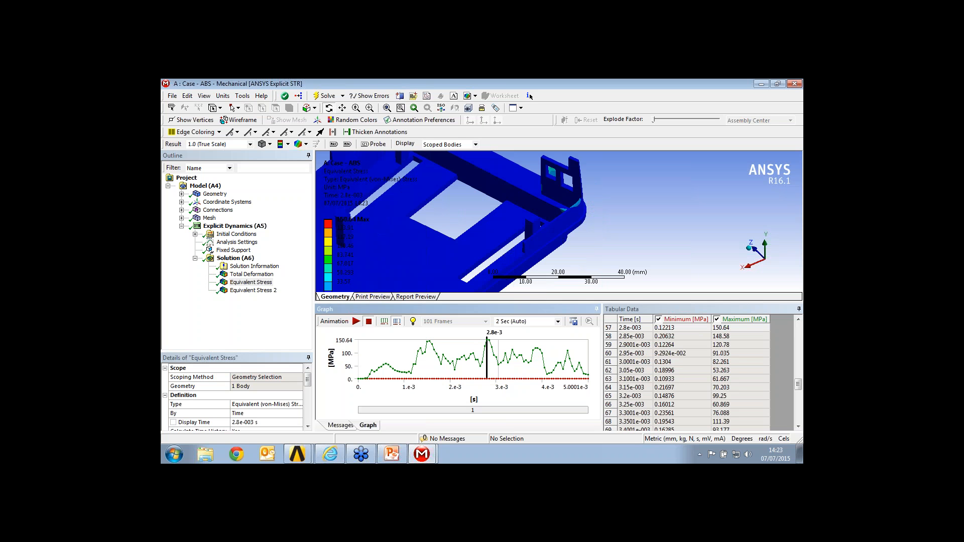
Set the lower limit of the red band in the Equivalent Stress legend to 64 MPa and examine the highly stressed areas
right_click(617, 228)
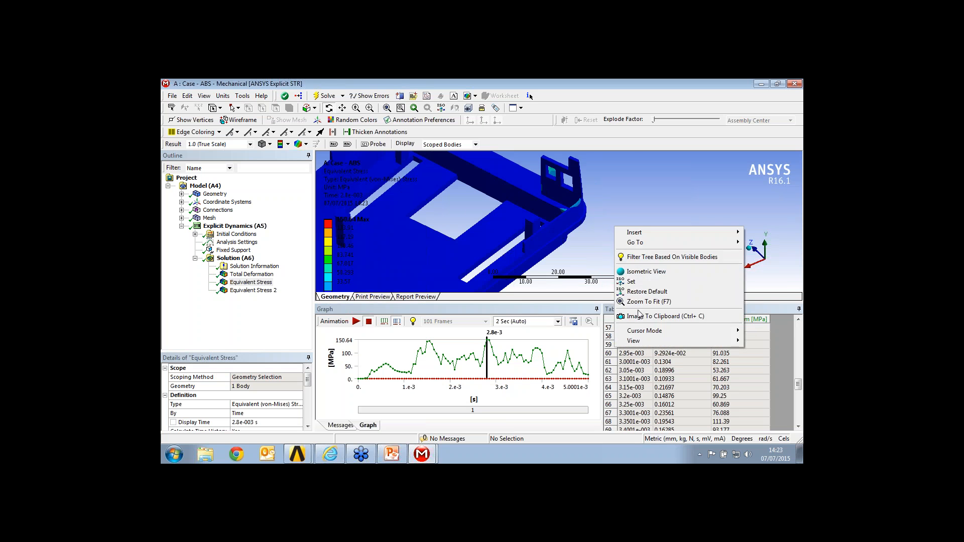
click(620, 301)
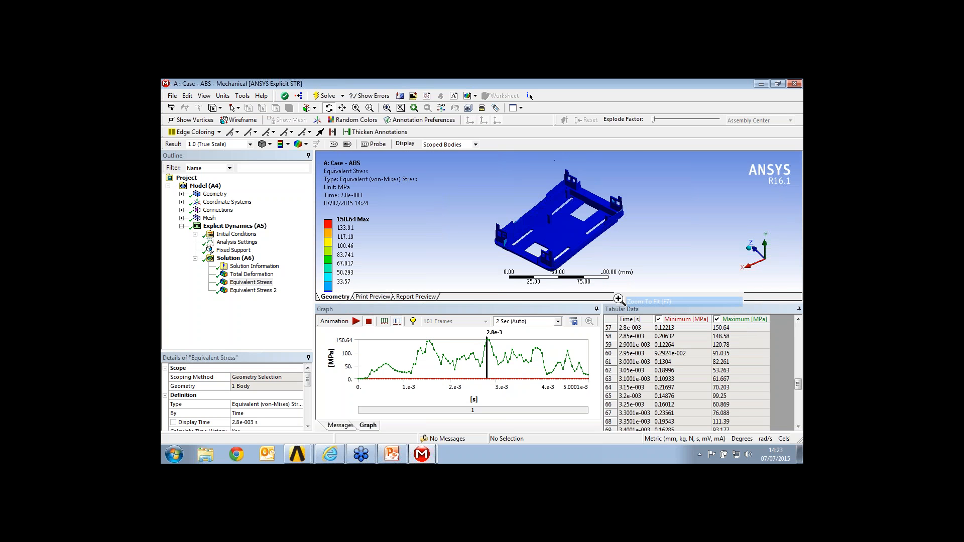
click(346, 227)
text(64)
key(Return)
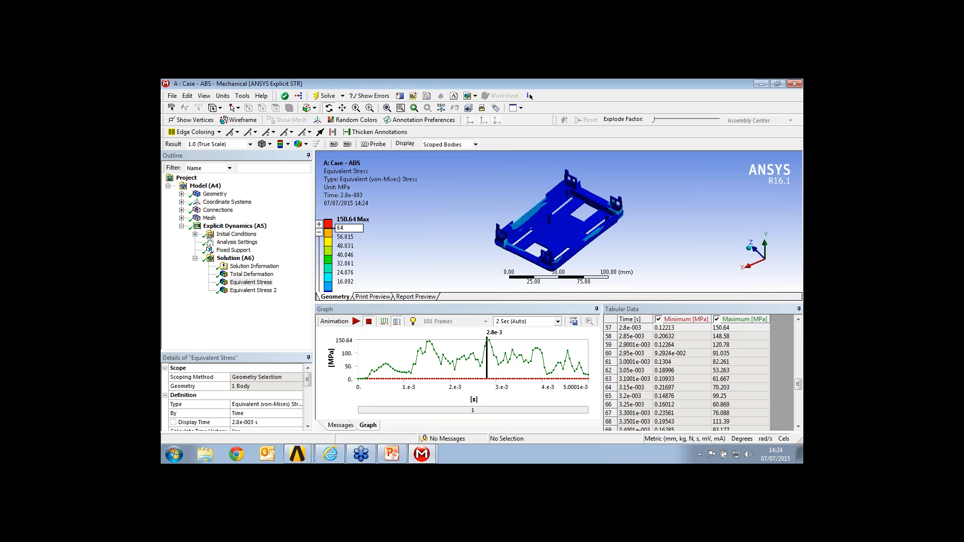
drag(477, 217, 354, 208)
right_drag(505, 213, 615, 271)
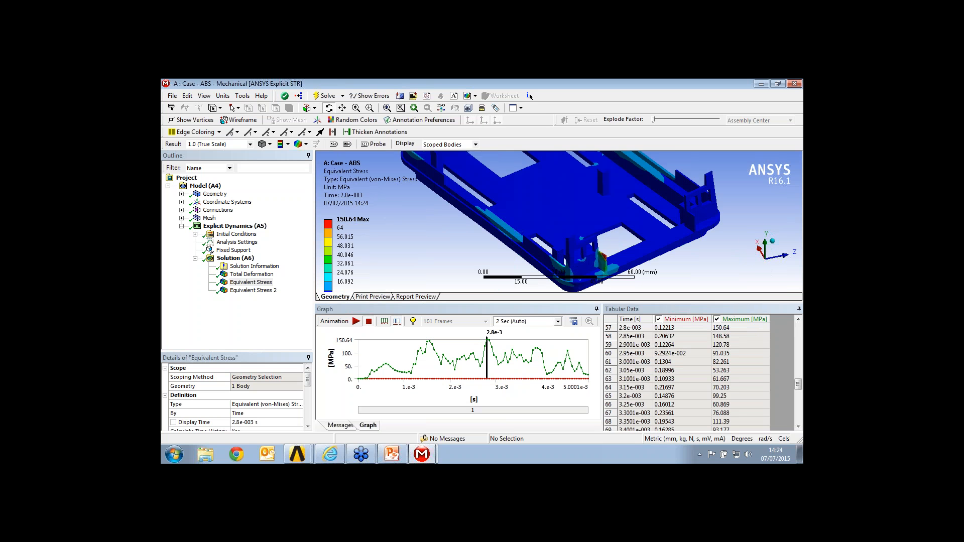
scroll(613, 270, down, 2)
drag(605, 268, 645, 260)
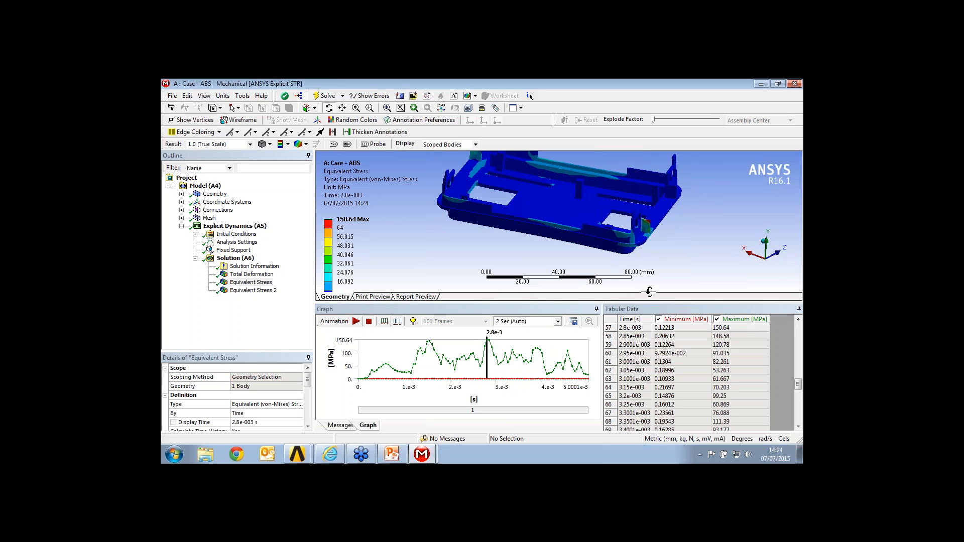
drag(649, 292, 649, 346)
Open the Equivalent Stress 2 result with an enlarged graph and retrieve the result at the peak time of 3.0005e-4 s
click(251, 291)
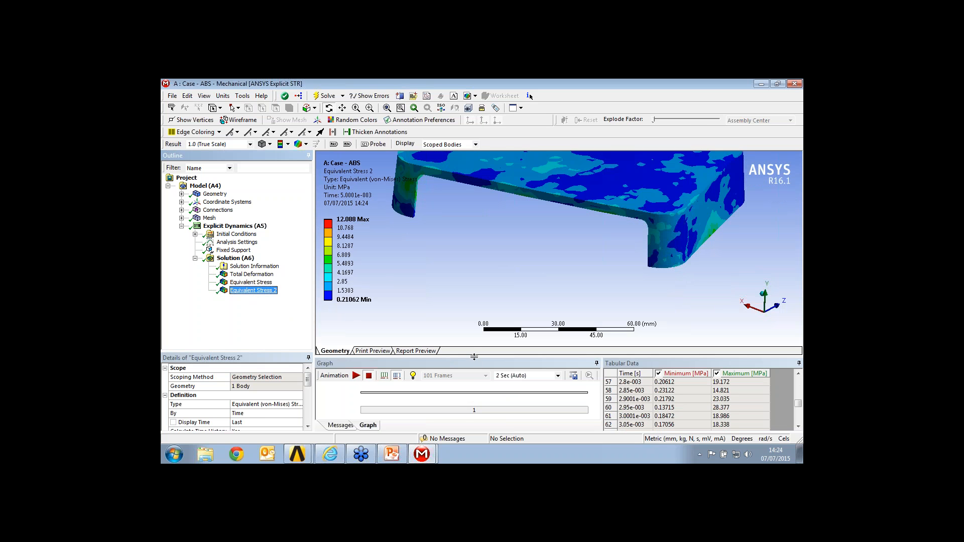
drag(475, 358, 478, 279)
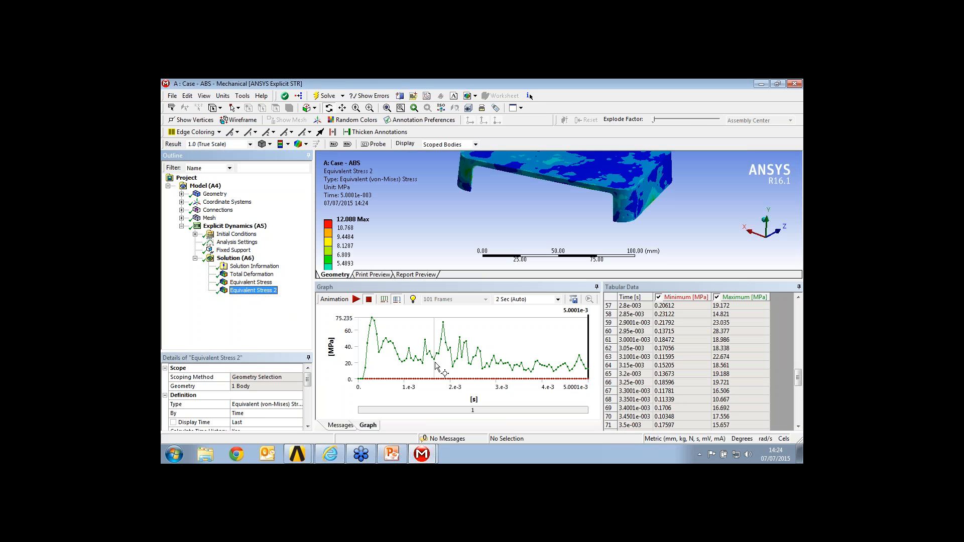
click(372, 356)
click(374, 356)
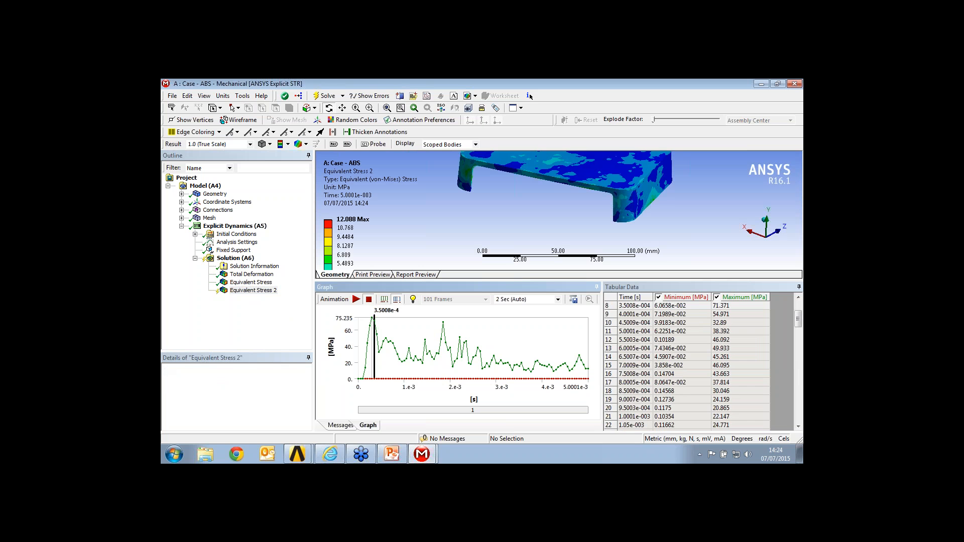
right_click(373, 355)
click(381, 359)
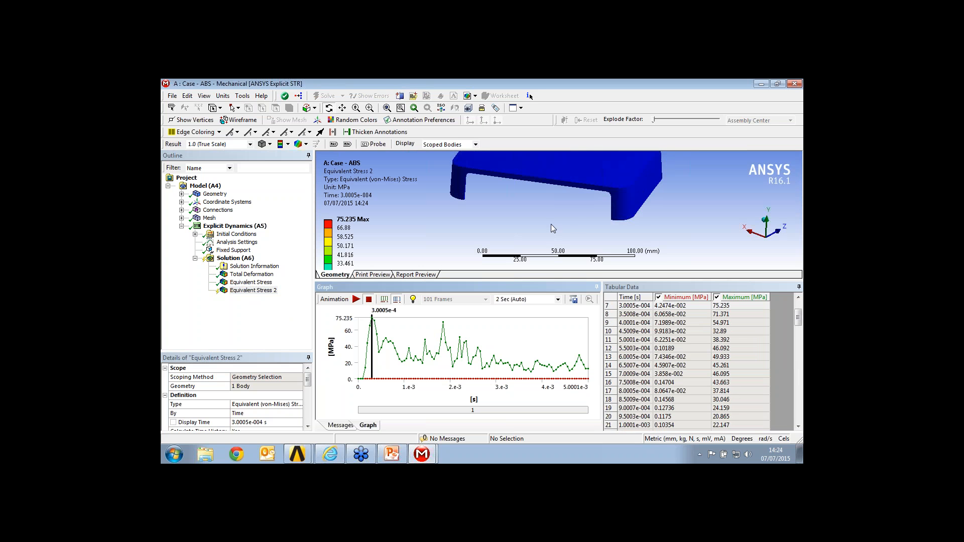
Set the lower limit of the red band in the Equivalent Stress 2 legend to 64 MPa and examine the impacted inner corner
click(346, 228)
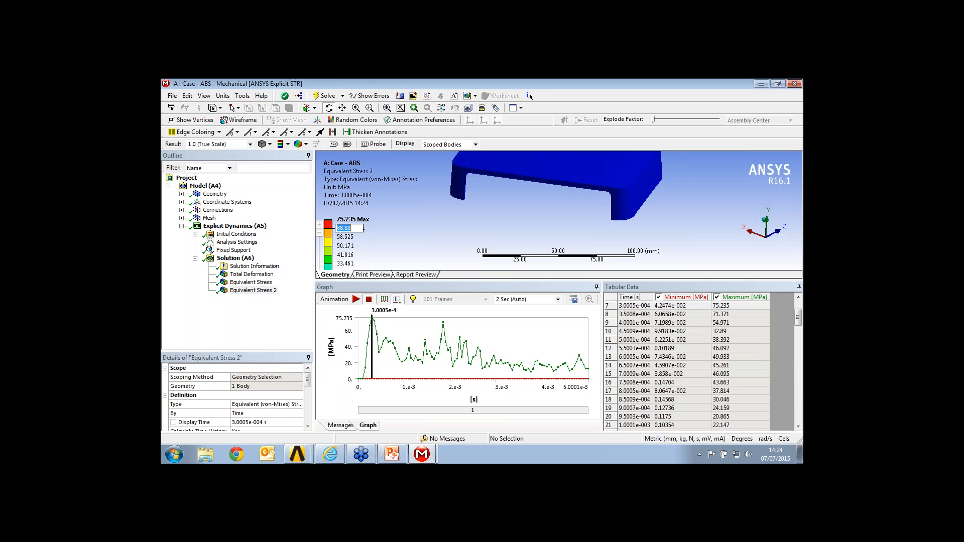
text(64)
key(Return)
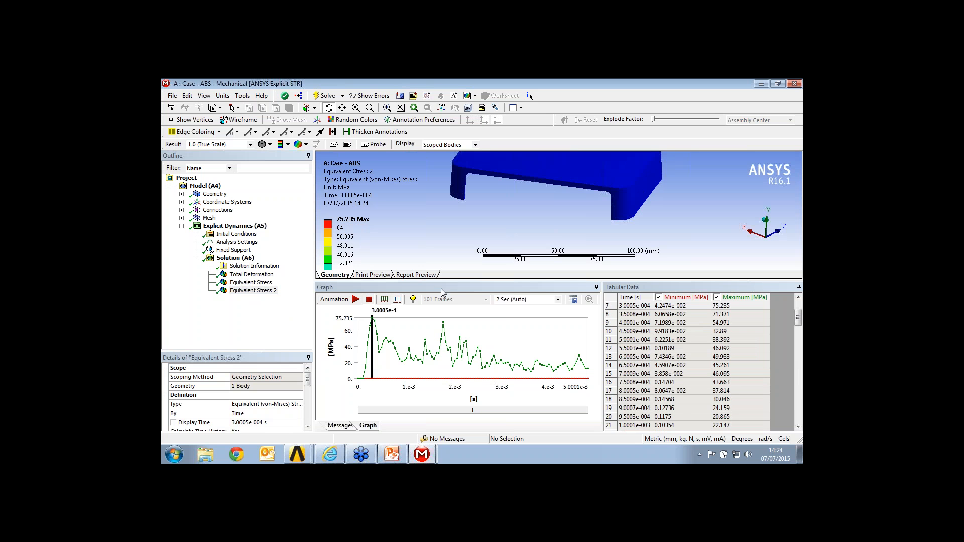
drag(446, 281, 443, 358)
drag(536, 258, 502, 228)
right_drag(483, 244, 572, 301)
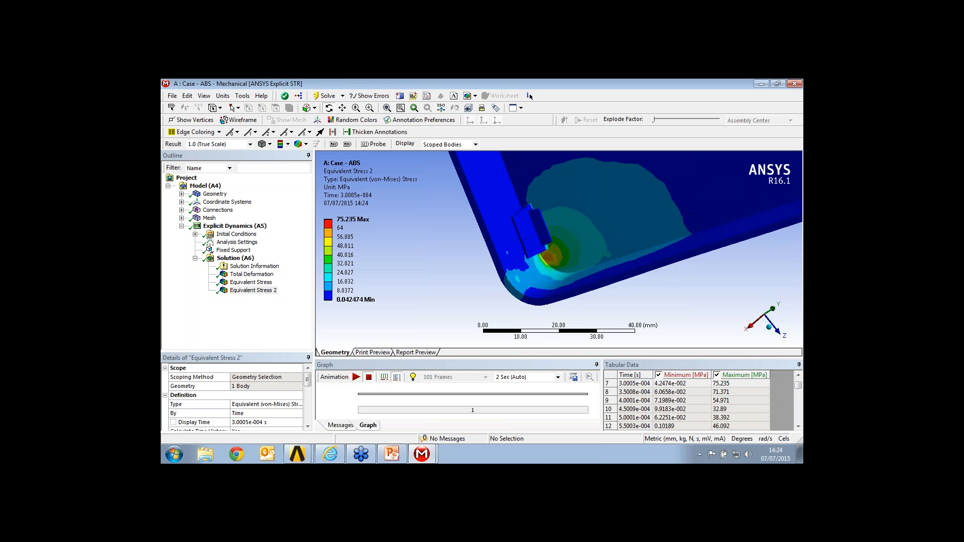
scroll(571, 301, down, 5)
drag(571, 301, 593, 273)
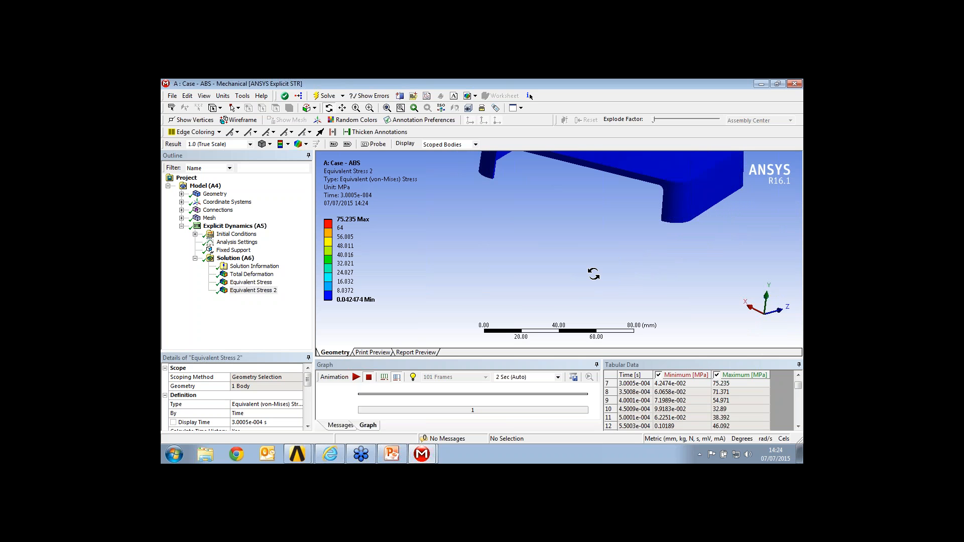
scroll(593, 274, down, 3)
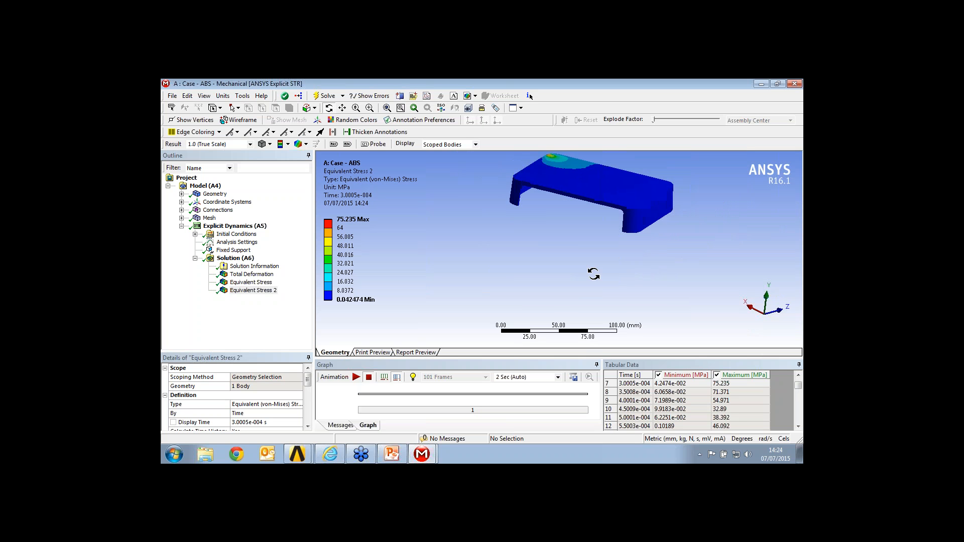
drag(596, 273, 610, 249)
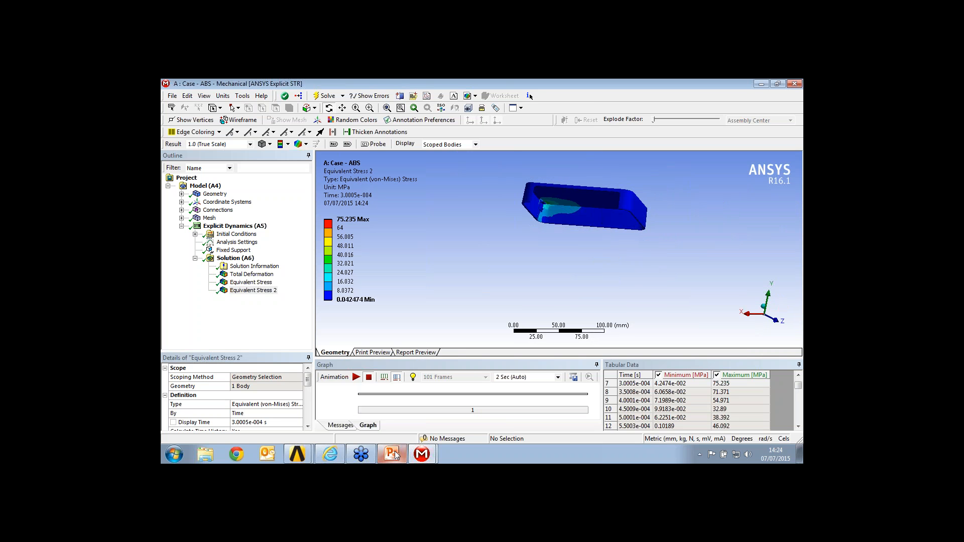
Close the ABS case's Mechanical session and open the Model of the Case - Steel system for editing
mouse_move(397, 454)
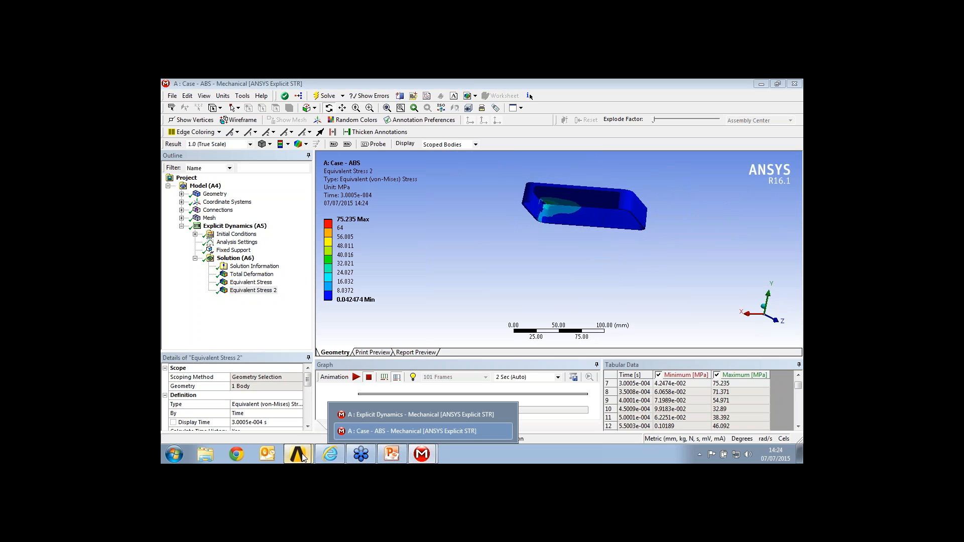
click(173, 98)
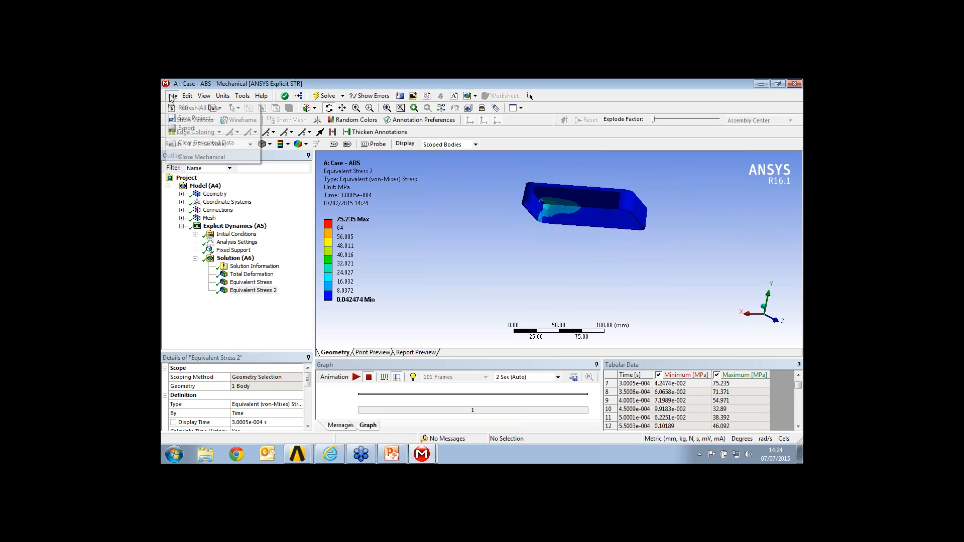
click(183, 156)
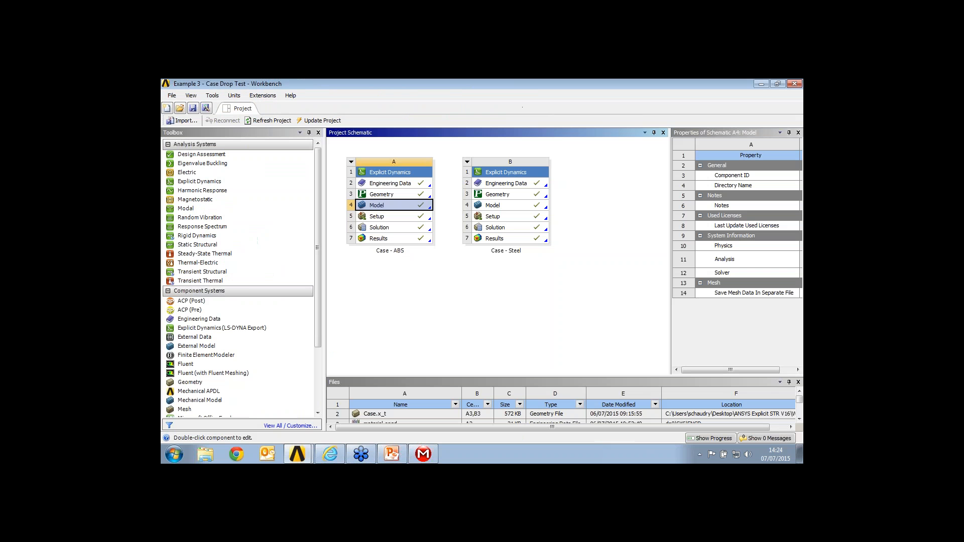
double_click(500, 206)
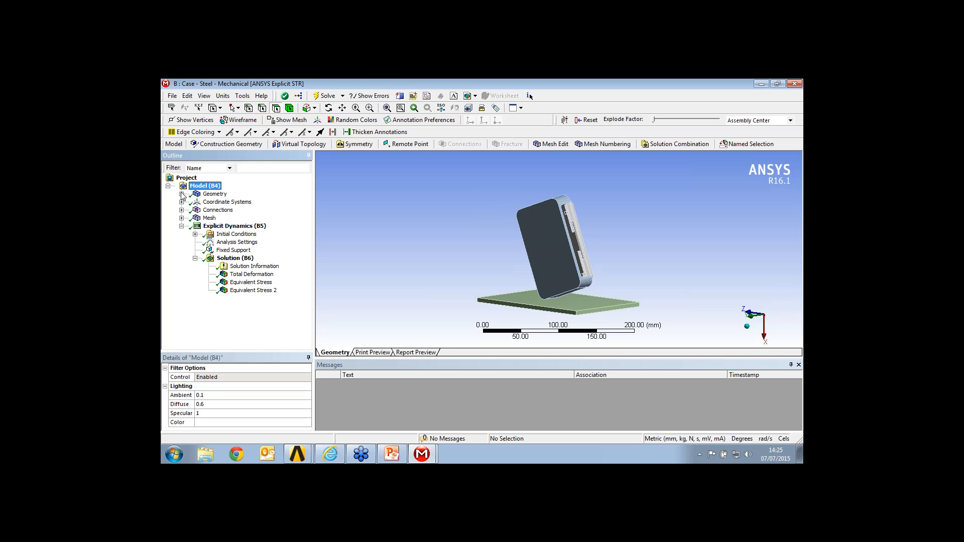
Expand the geometry, select Part 1 and Part 2 together and check their material assignment in the details
click(181, 194)
click(217, 202)
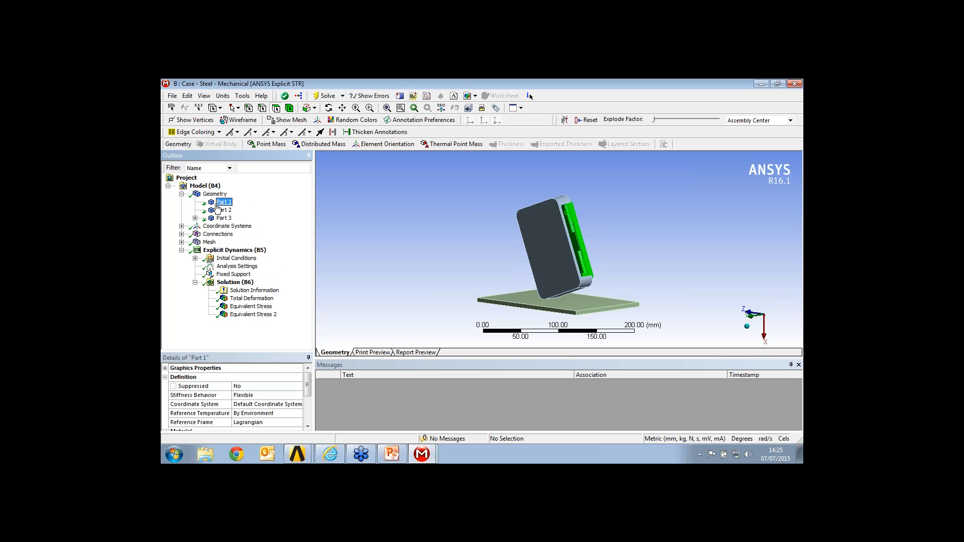
ctrl+click(219, 210)
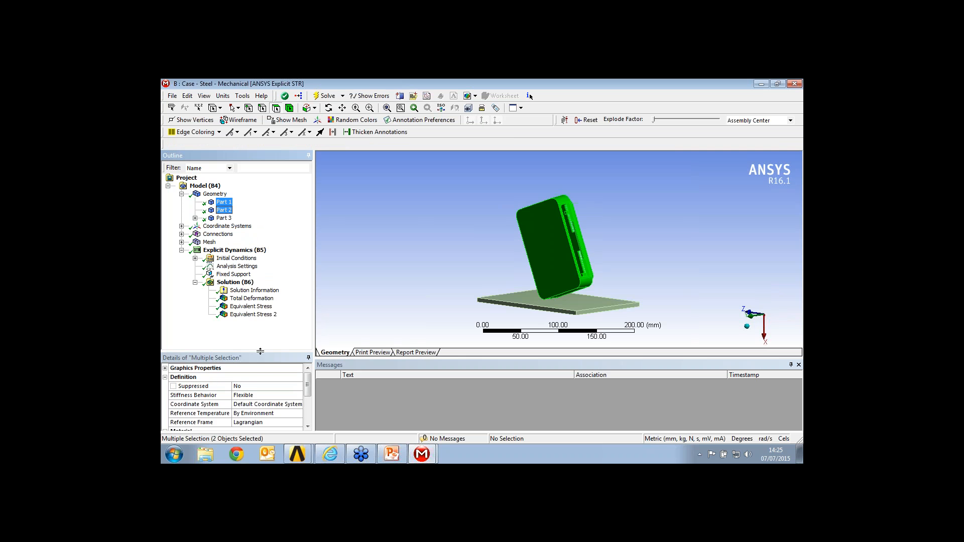
drag(260, 351, 269, 271)
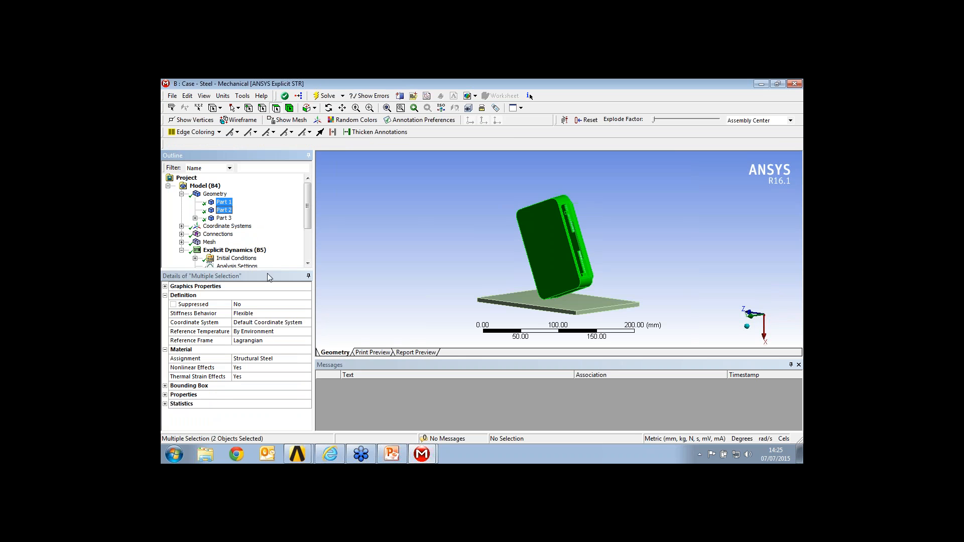
drag(264, 272, 264, 356)
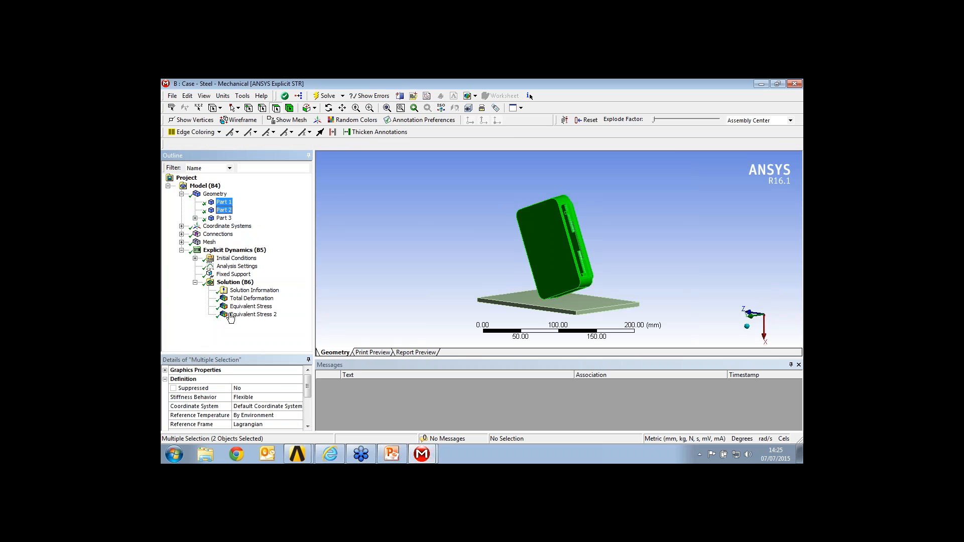
Set the Solution Output of the steel case's Solution Information to Energy Summary
click(224, 294)
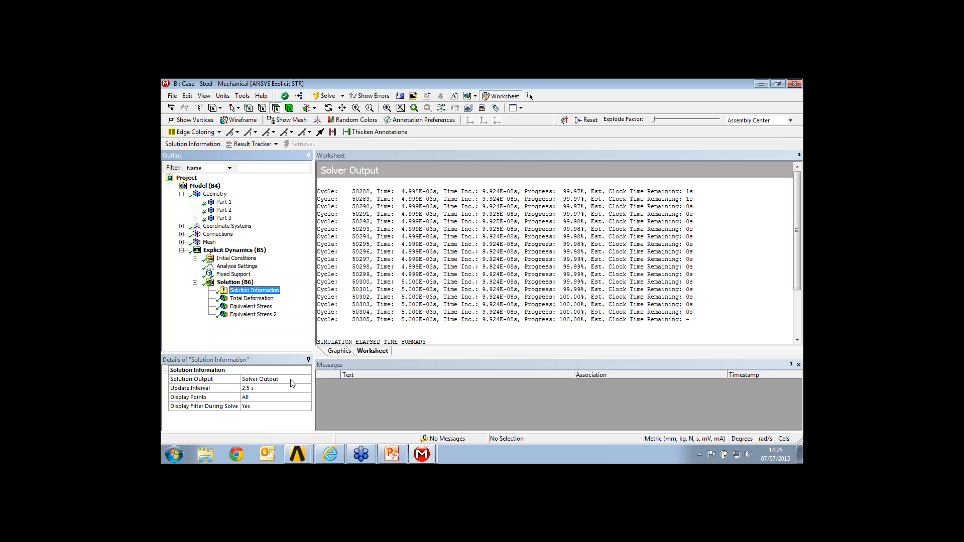
click(294, 380)
click(266, 413)
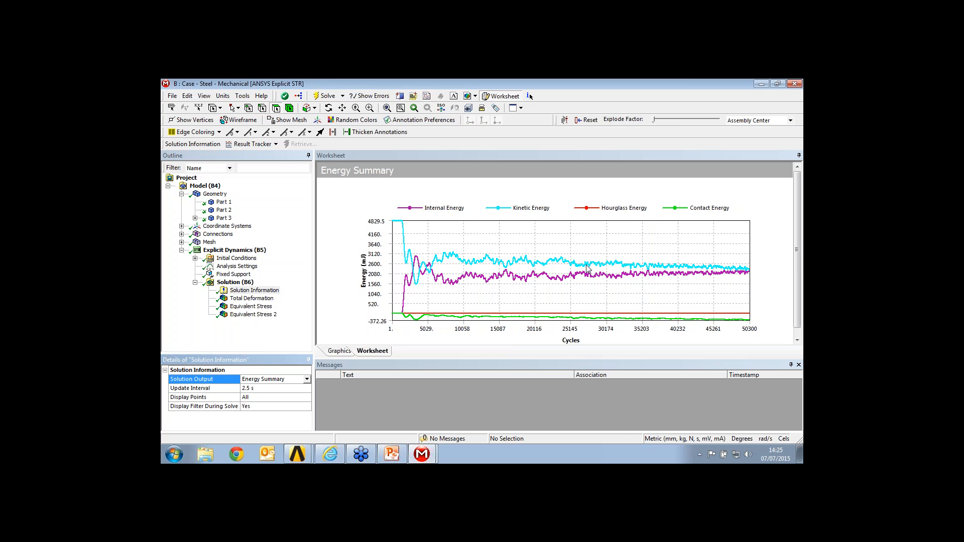
Open the steel case's Total Deformation result, animate the impact, inspect the assembly edge-on and stop the animation
click(251, 298)
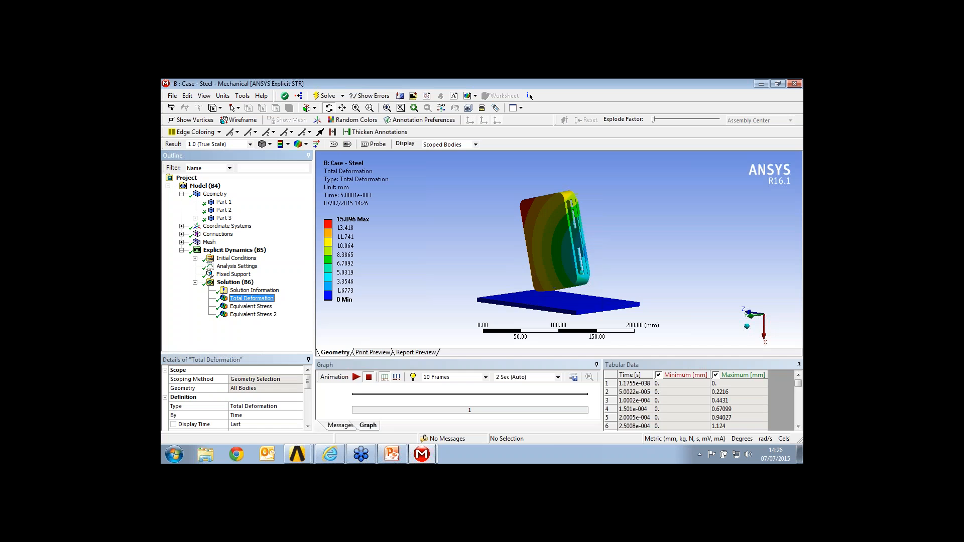
middle_drag(485, 286, 467, 287)
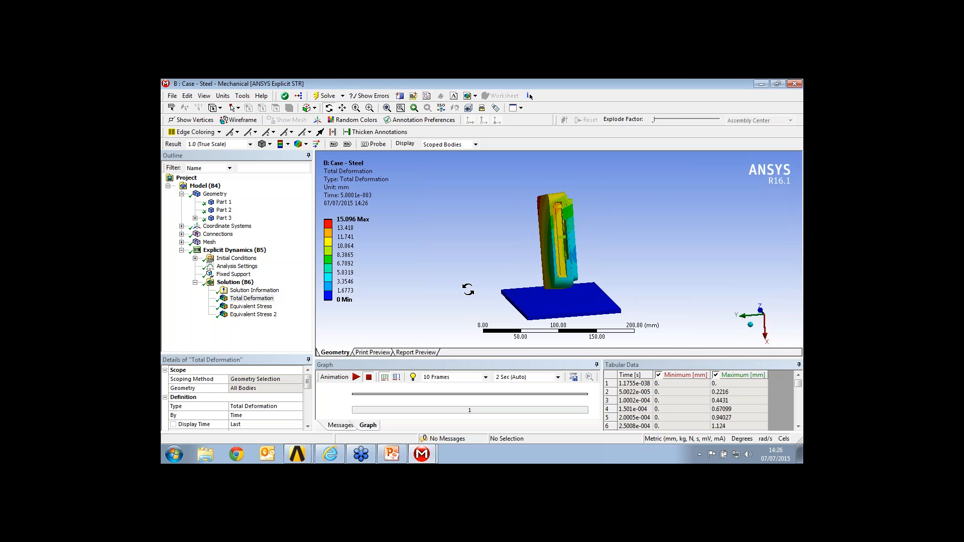
right_drag(492, 194, 605, 298)
middle_drag(605, 297, 649, 295)
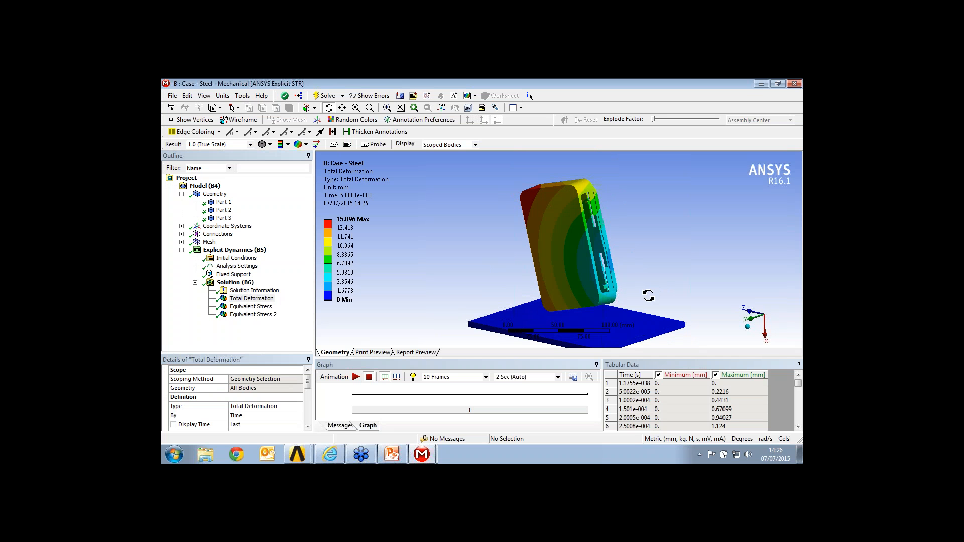
click(356, 377)
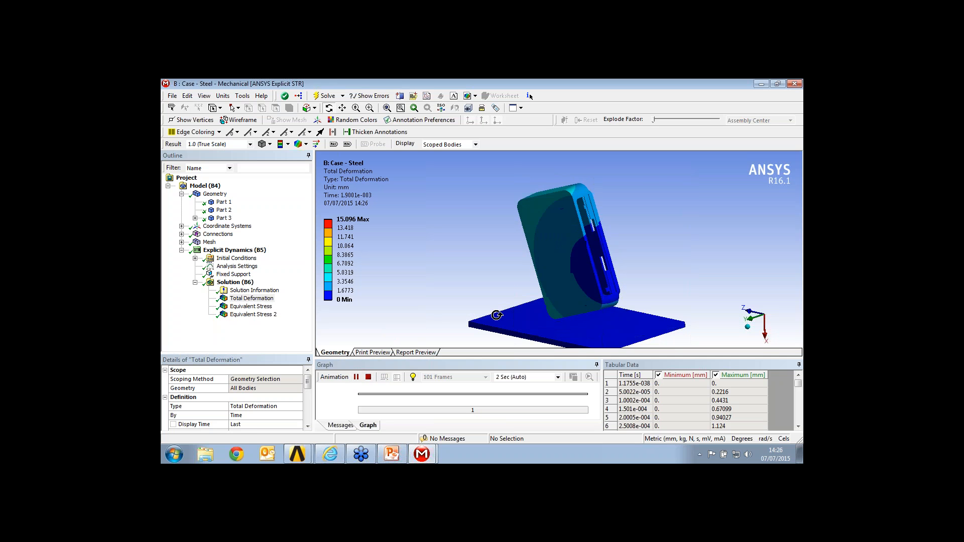
mouse_move(496, 315)
mouse_down()
mouse_move(512, 305)
mouse_move(492, 308)
mouse_up()
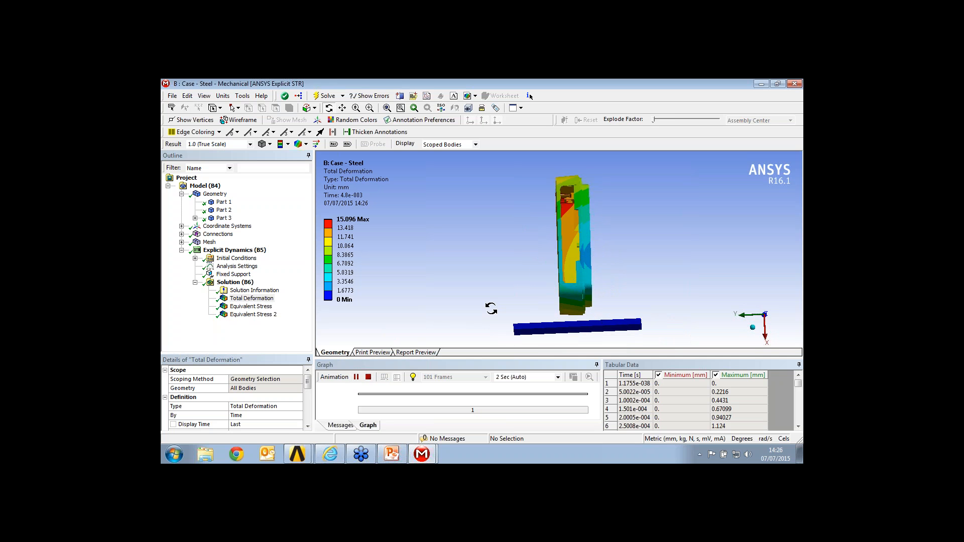
click(368, 378)
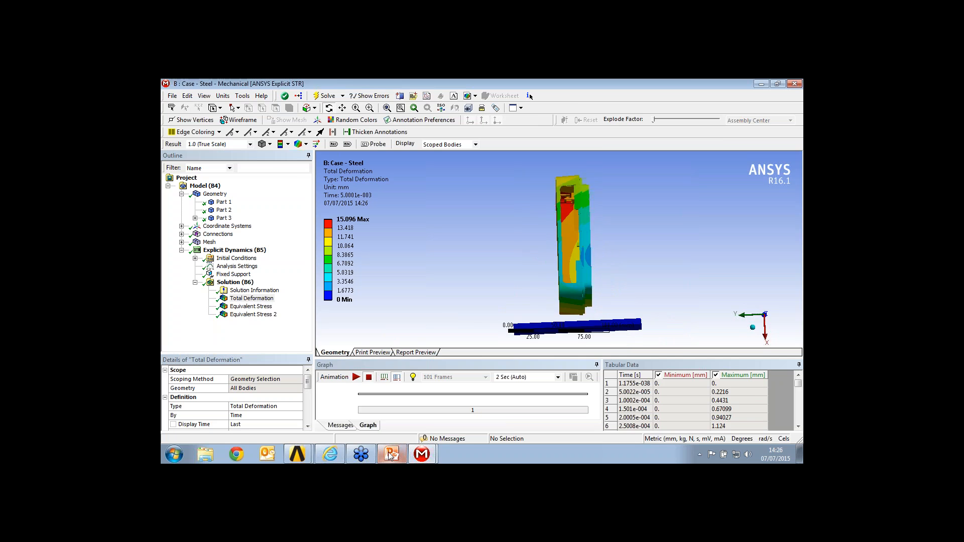
Switch to the PowerPoint presentation with the drop test slides
click(391, 455)
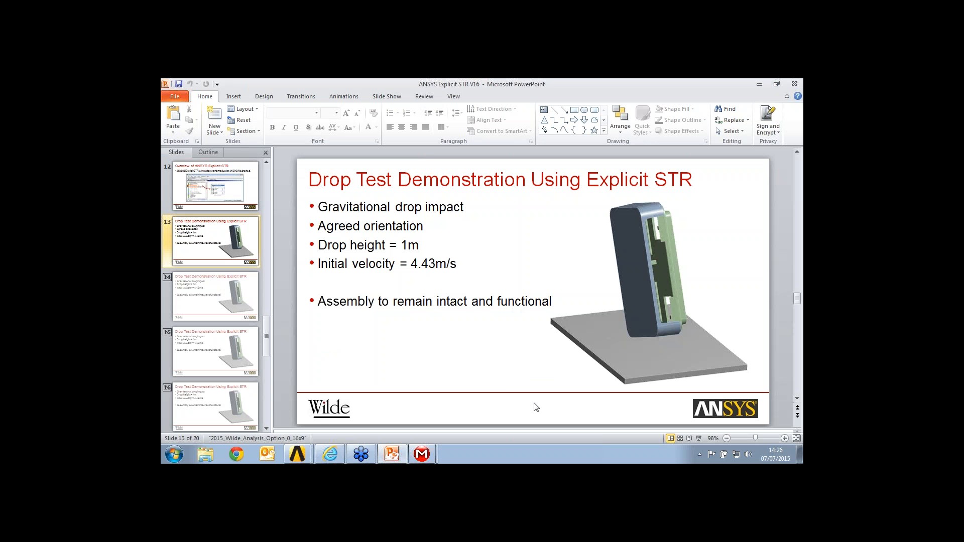